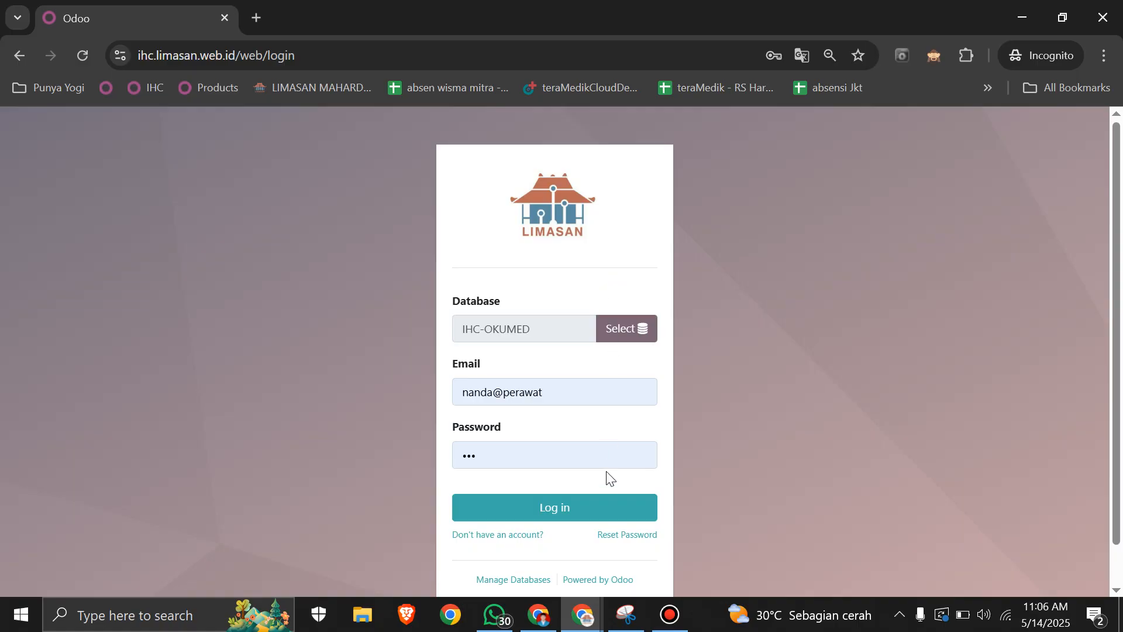
# Step: Log in with the filled-in credentials and open the Inventory Adjustments list of the Inventory app
pyautogui.click(591, 503)
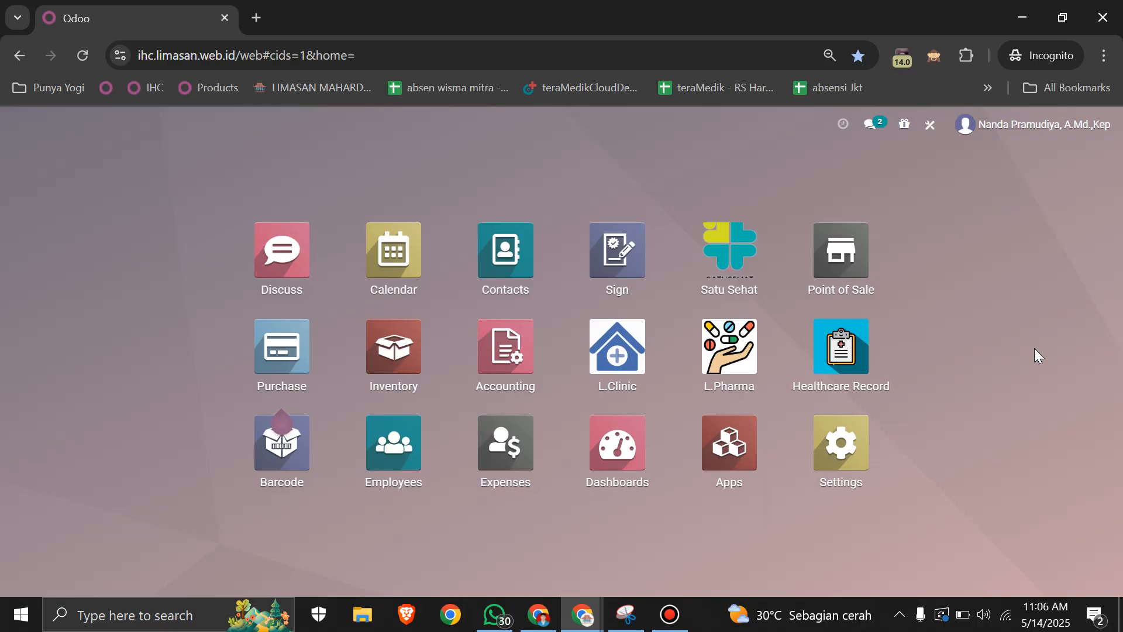
pyautogui.click(423, 336)
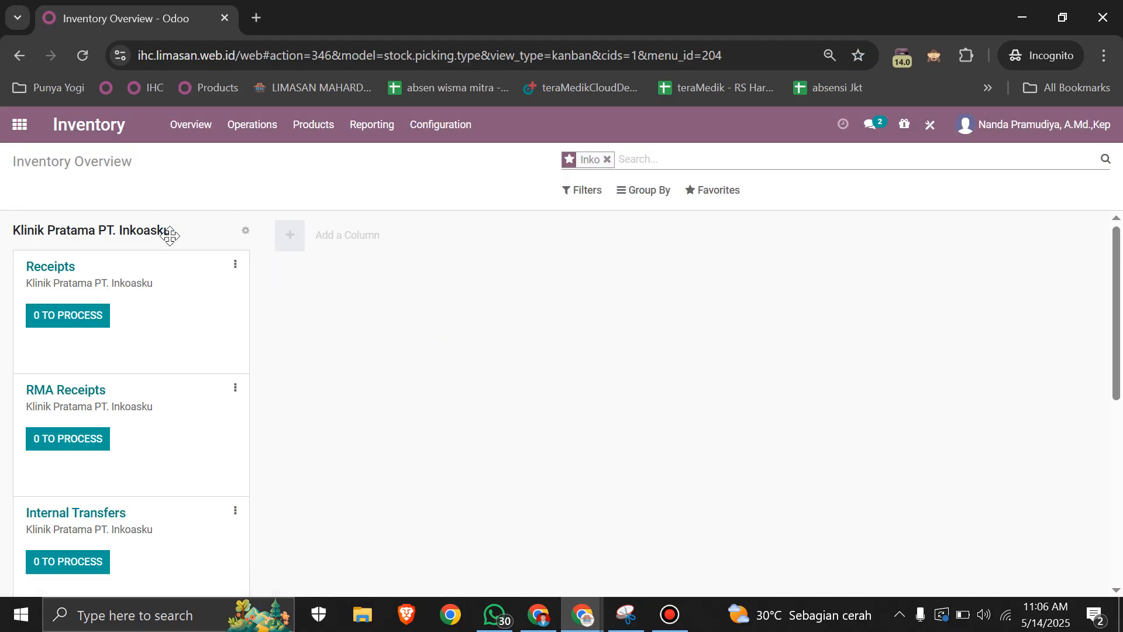
pyautogui.click(256, 139)
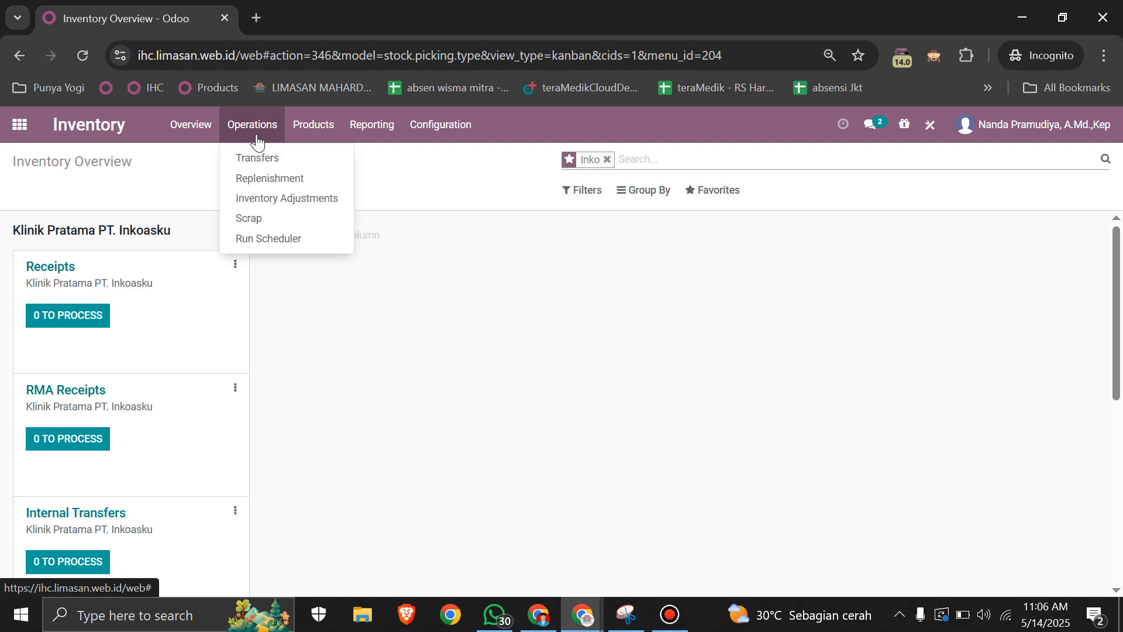
pyautogui.click(271, 199)
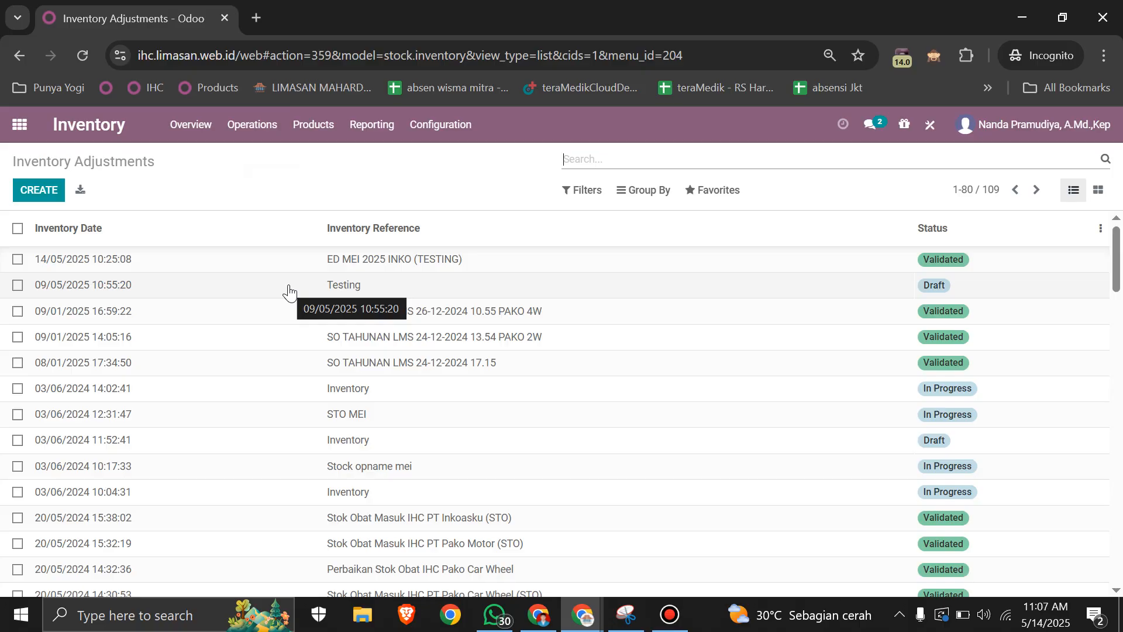
# Step: Create a new inventory adjustment with the inventory reference "ED TESTING MEI 2025"
pyautogui.click(41, 190)
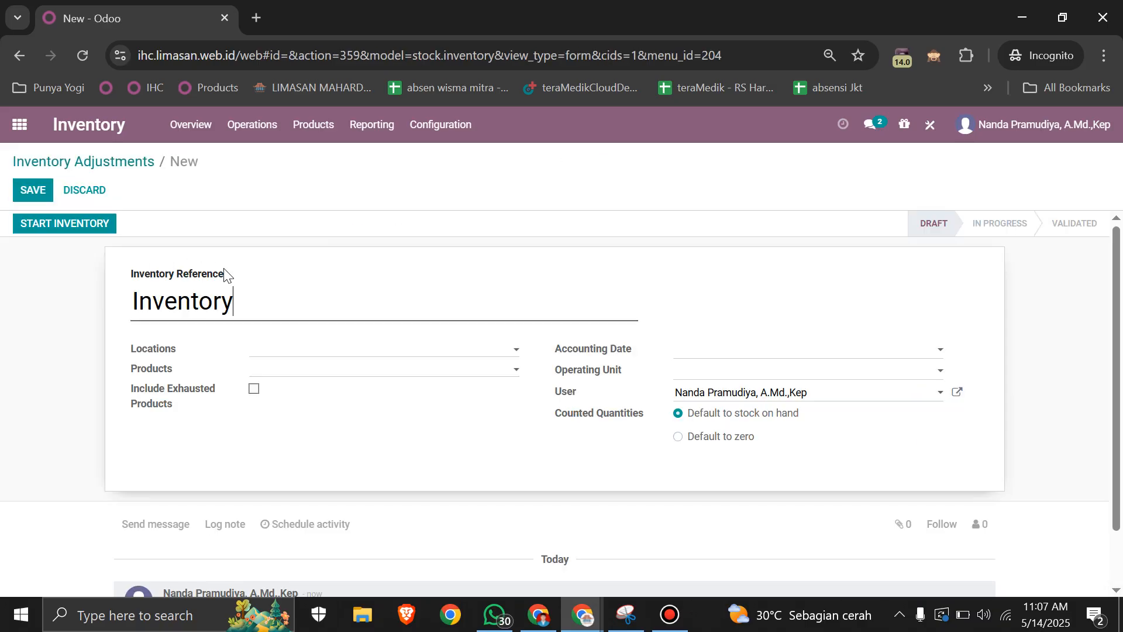
pyautogui.click(251, 300)
pyautogui.doubleClick(252, 300)
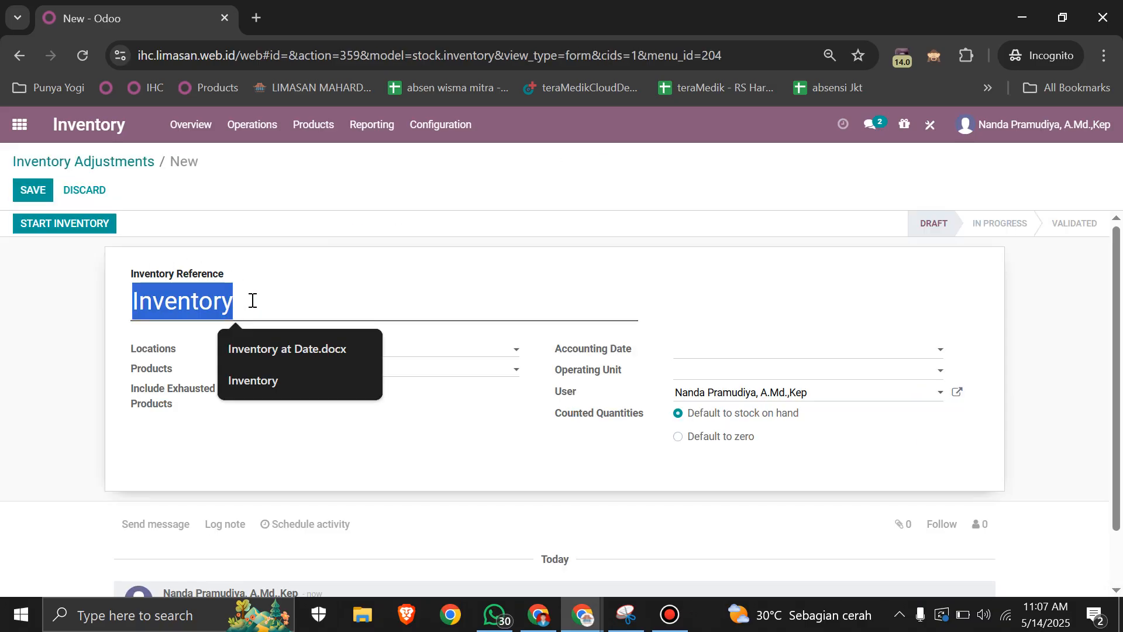
pyautogui.write('D')
pyautogui.press('BackSpace')
pyautogui.write('EDE')
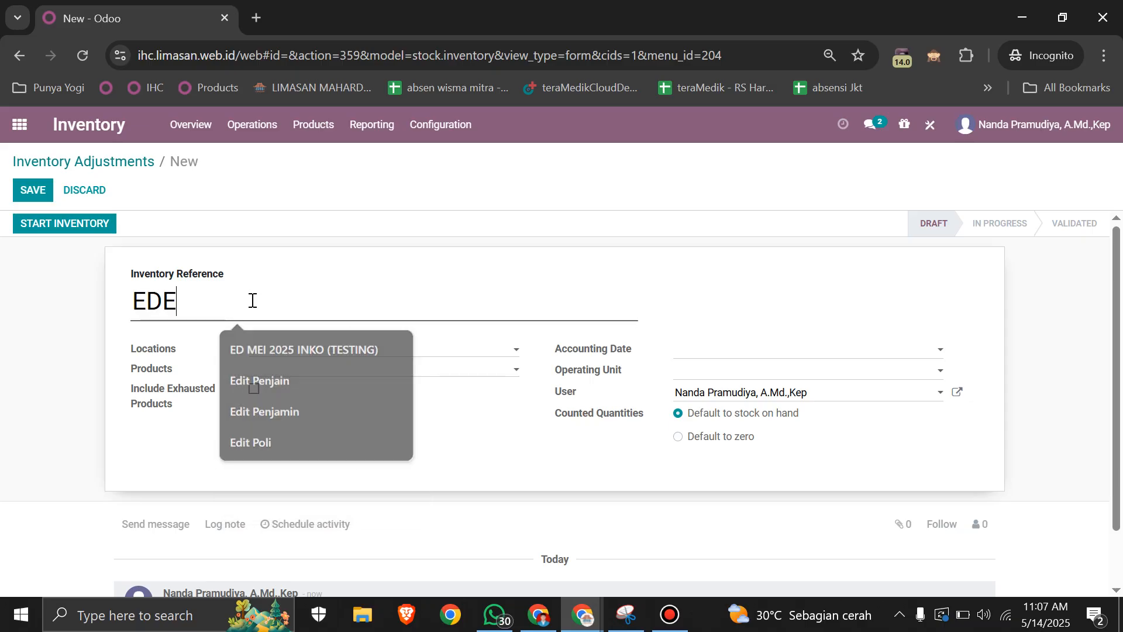
pyautogui.press('BackSpace')
pyautogui.write('TA')
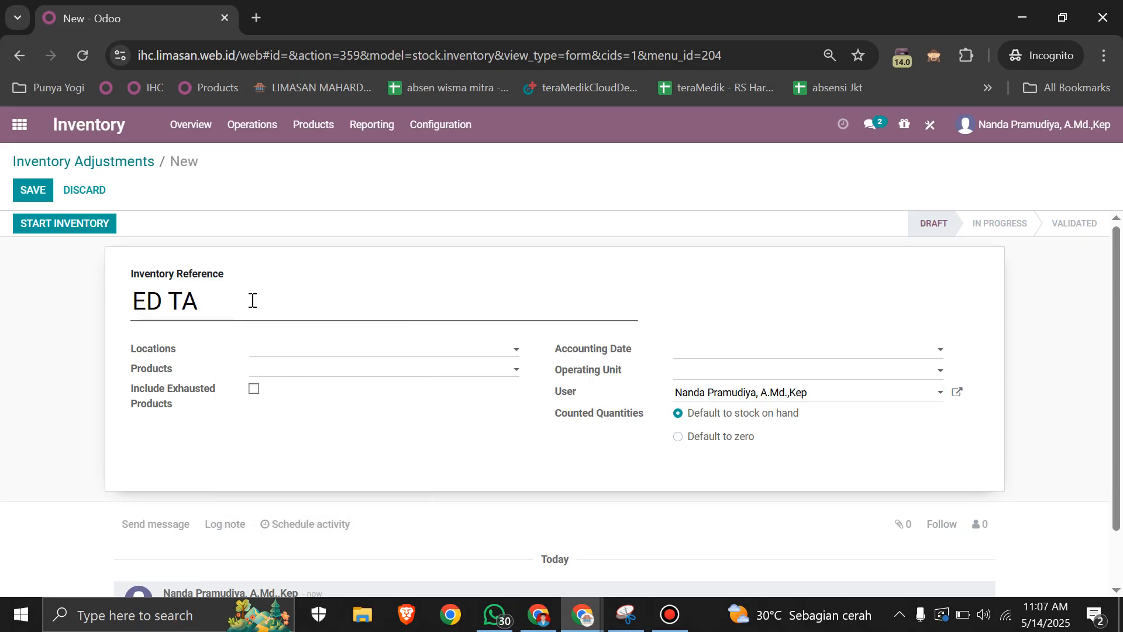
pyautogui.press('BackSpace')
pyautogui.write('S')
pyautogui.press('BackSpace')
pyautogui.write('ESTING MEI 2025')
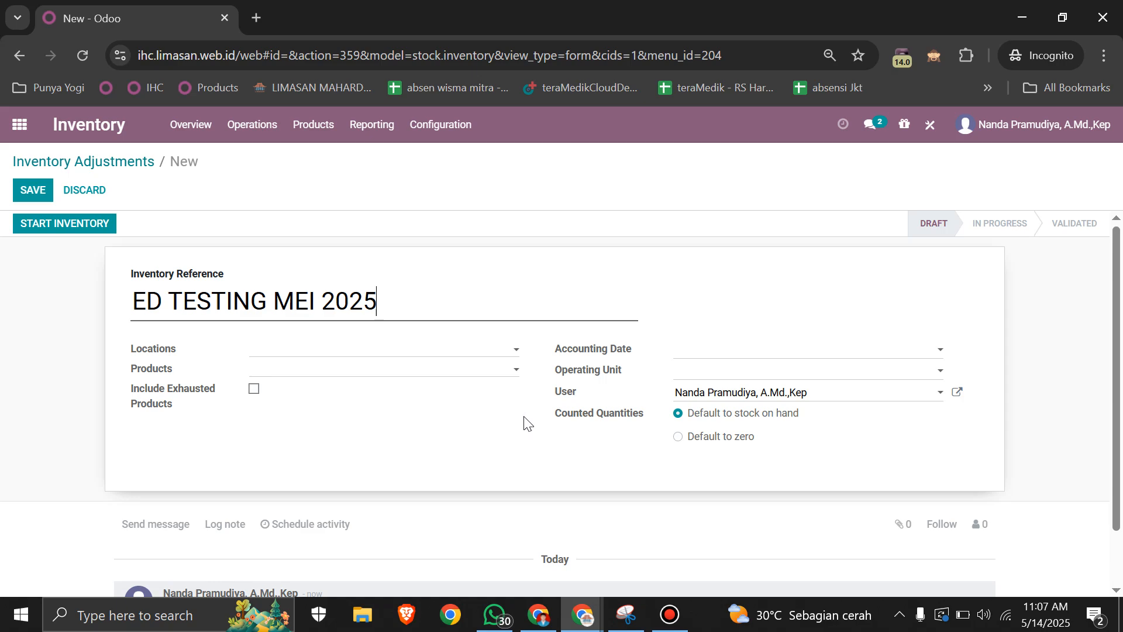
pyautogui.click(526, 430)
# Step: Switch to the Snipping Tool capture and examine which stock location belongs to each operating unit
pyautogui.click(430, 352)
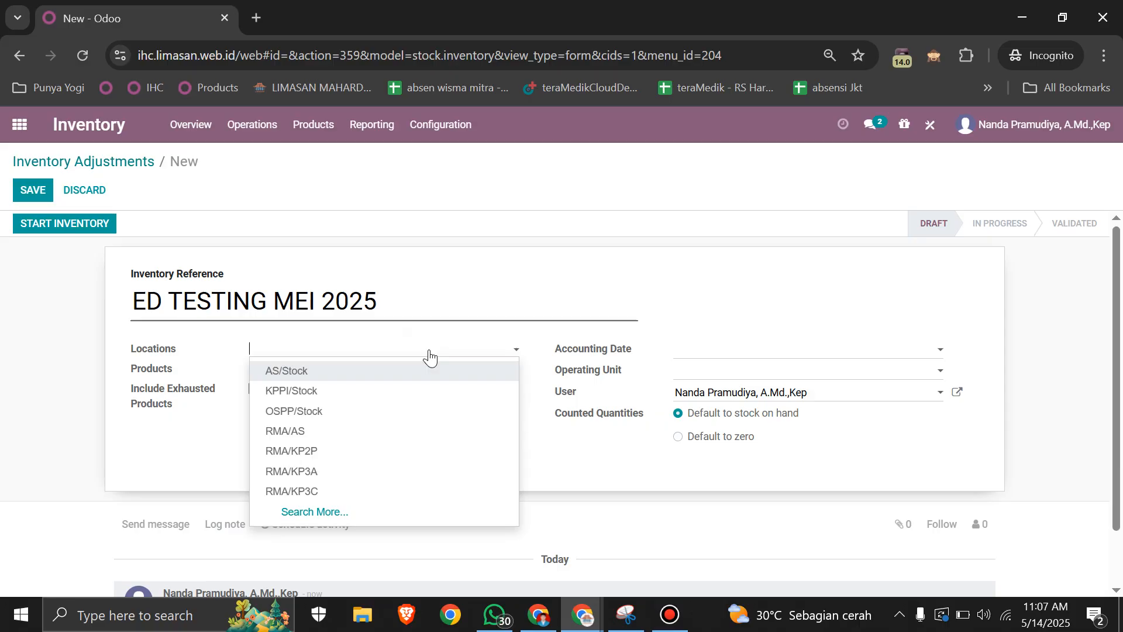
pyautogui.hotkey('alt', 'Tab')
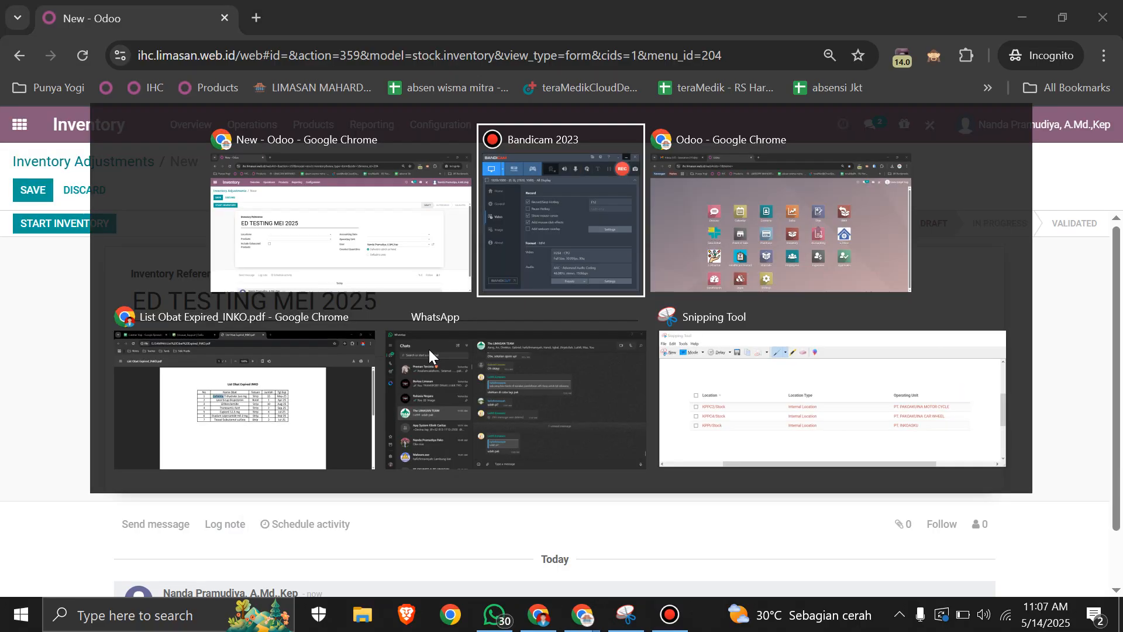
pyautogui.hotkey('alt', 'Tab')
pyautogui.hotkey('alt', 'Tab')
pyautogui.hotkey('alt', 'Tab')
pyautogui.hotkey('alt', 'Tab')
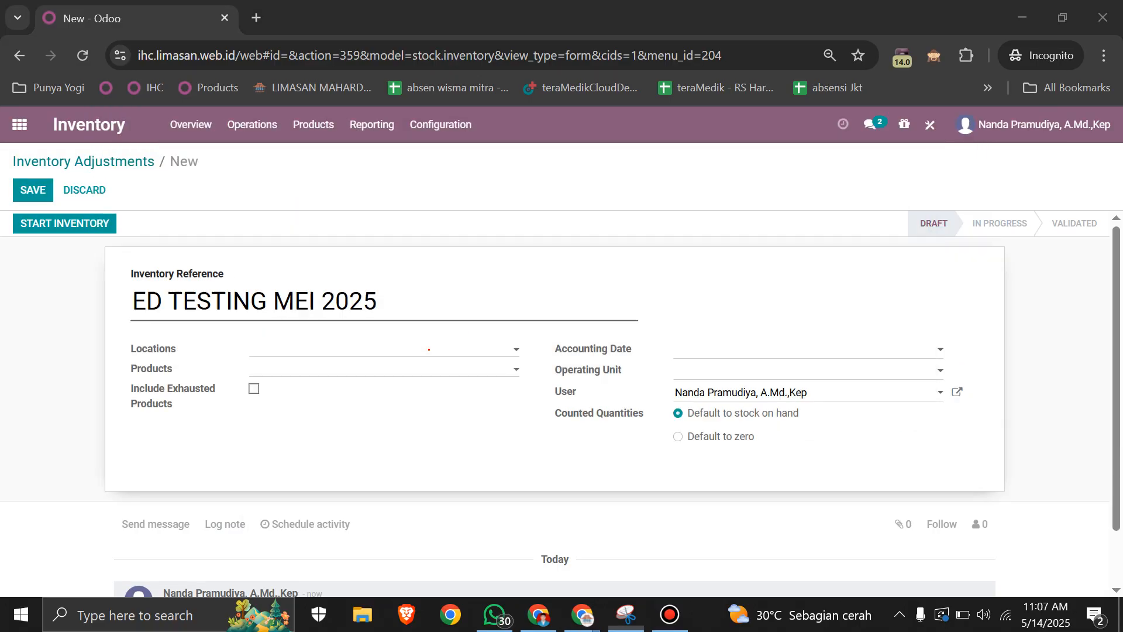
pyautogui.moveTo(335, 74); pyautogui.dragTo(581, 55)
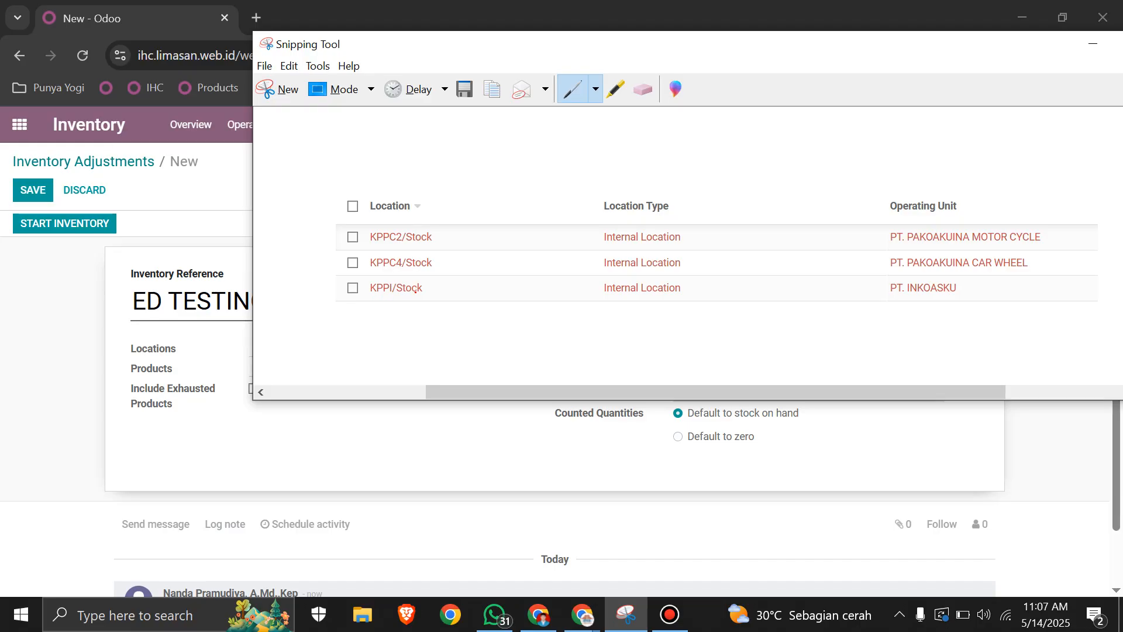
pyautogui.click(569, 58)
pyautogui.moveTo(529, 48); pyautogui.dragTo(409, 50)
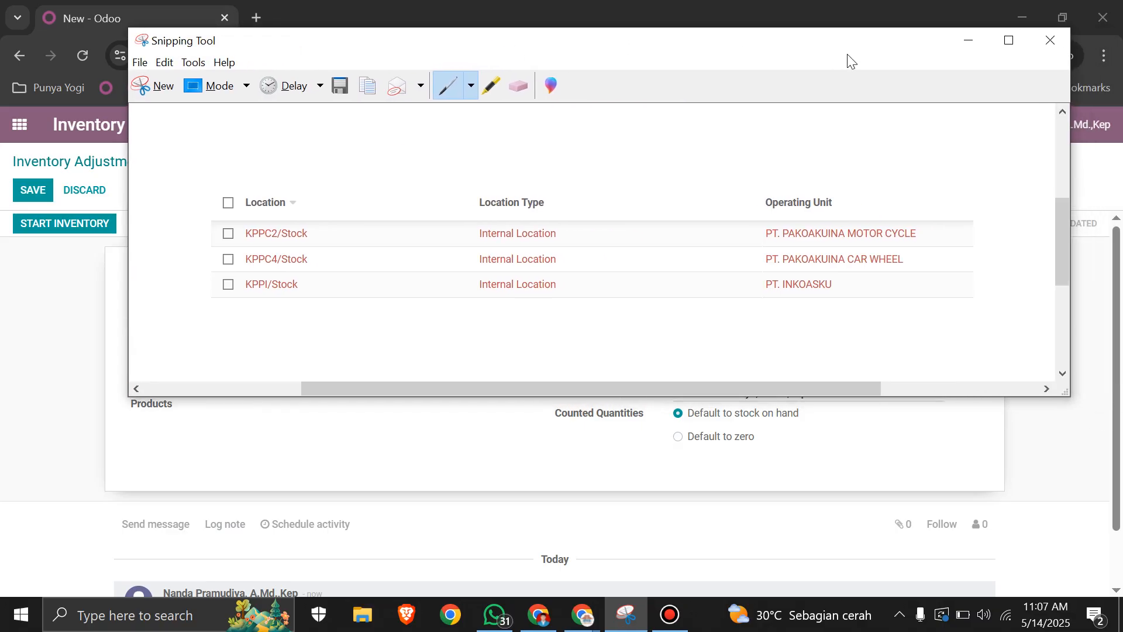
pyautogui.click(969, 40)
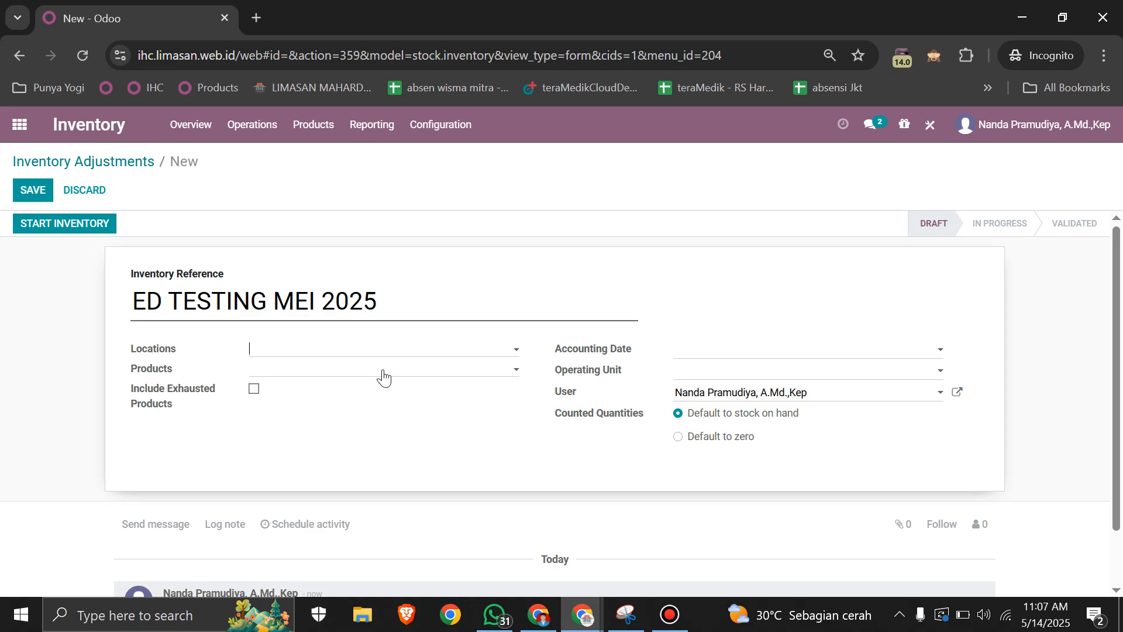
# Step: Fill in the adjustment with location KPPI/Stock, accounting date 14/05/2025 and operating unit PT. INKOASKU
pyautogui.click(348, 352)
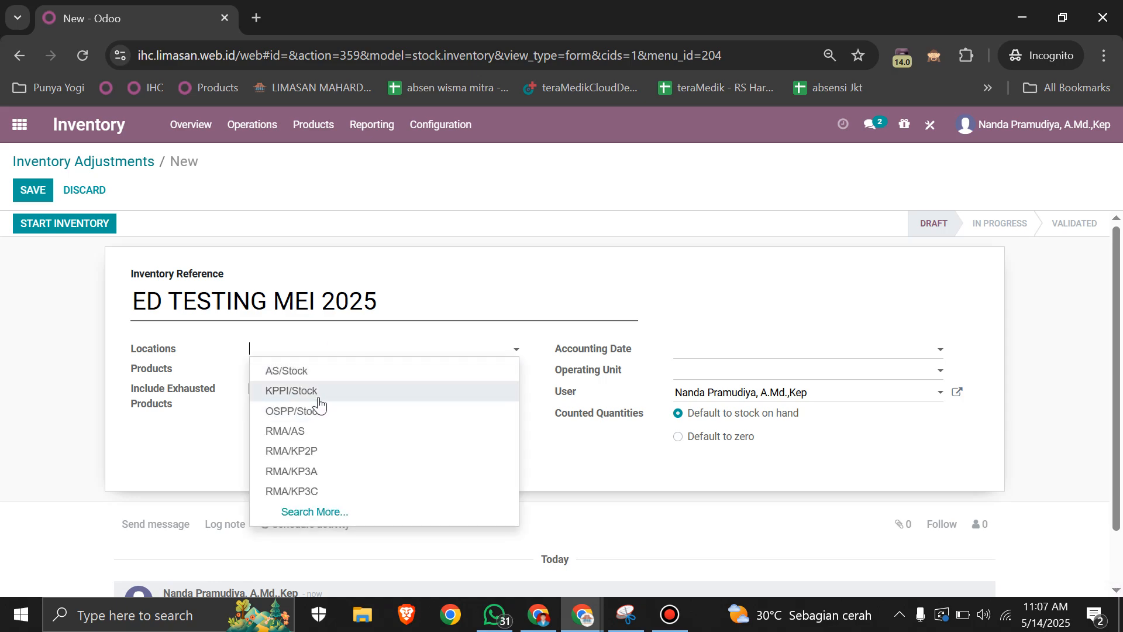
pyautogui.click(319, 391)
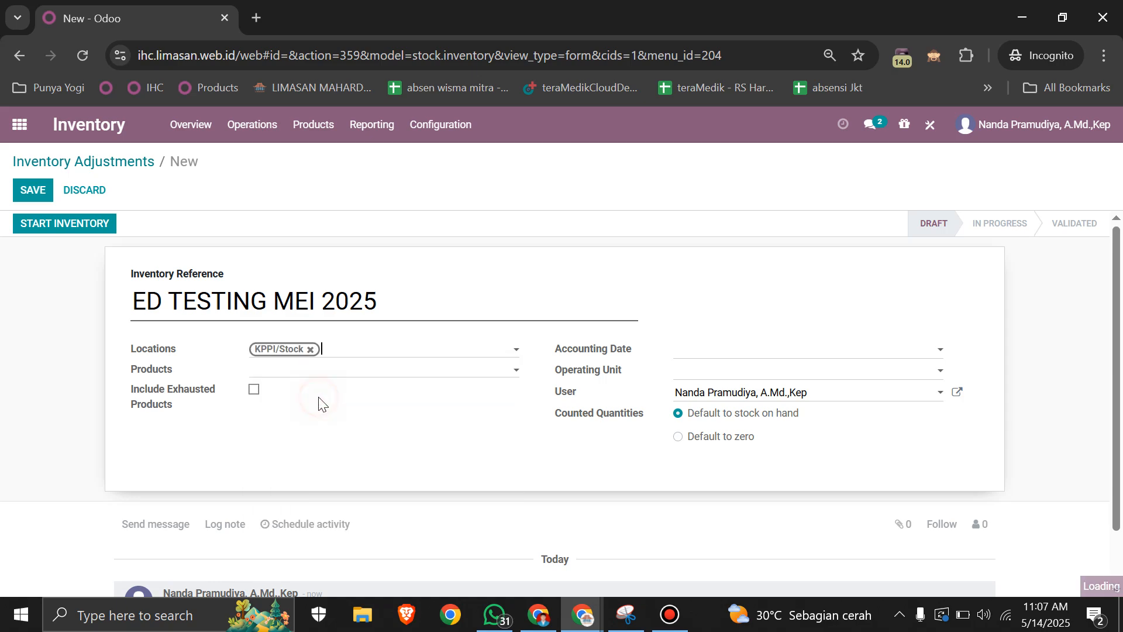
pyautogui.click(713, 352)
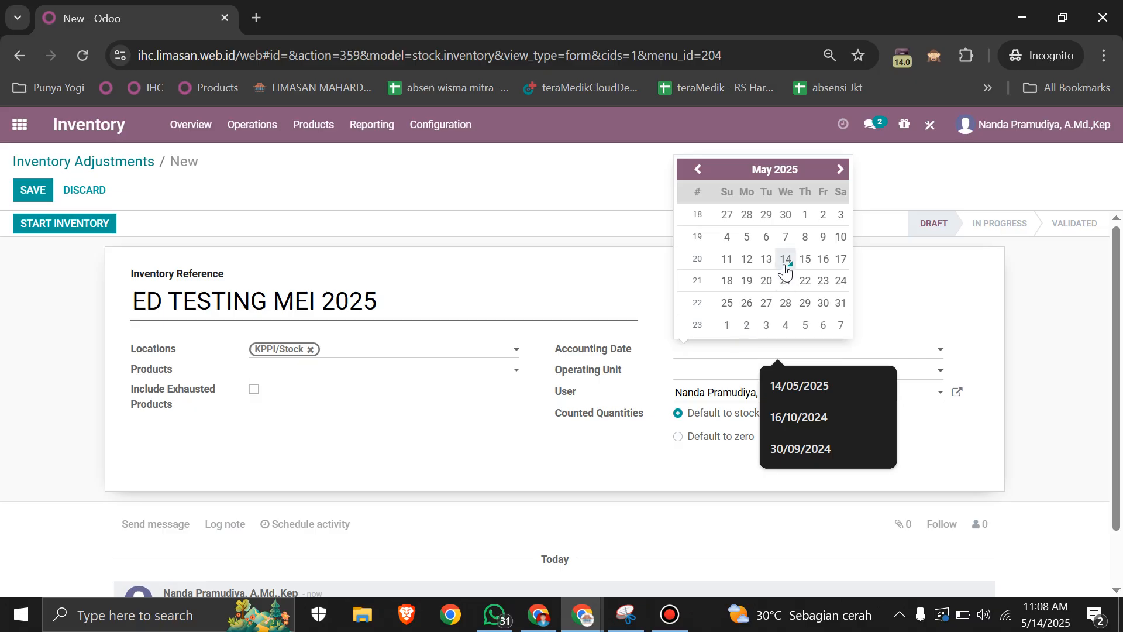
pyautogui.click(785, 263)
pyautogui.click(727, 369)
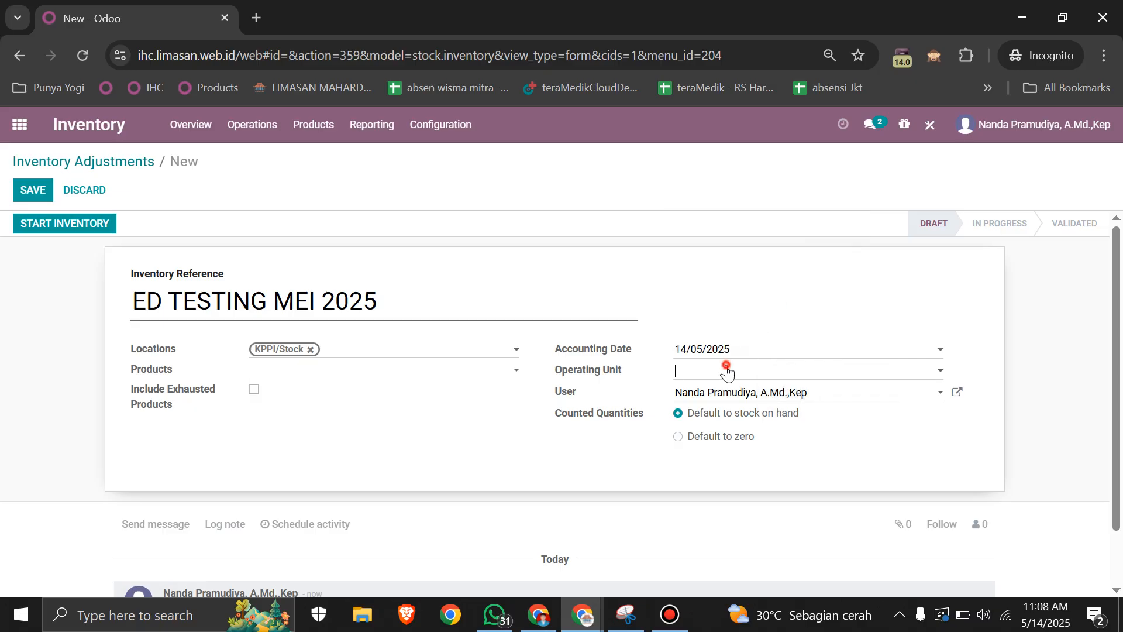
pyautogui.click(725, 392)
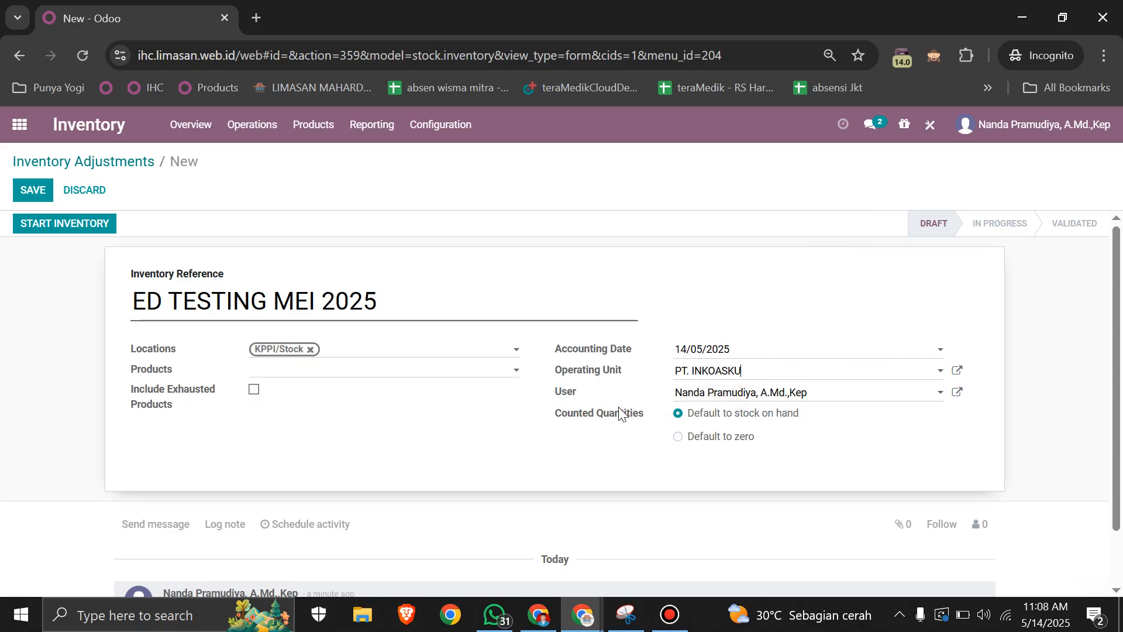
pyautogui.moveTo(621, 413)
# Step: Consult the drug list in List Obat Expired_INKO.pdf in the other Chrome window and add [BERNO] CEFIXIME 200MG BERNO to the adjustment's products
pyautogui.click(410, 375)
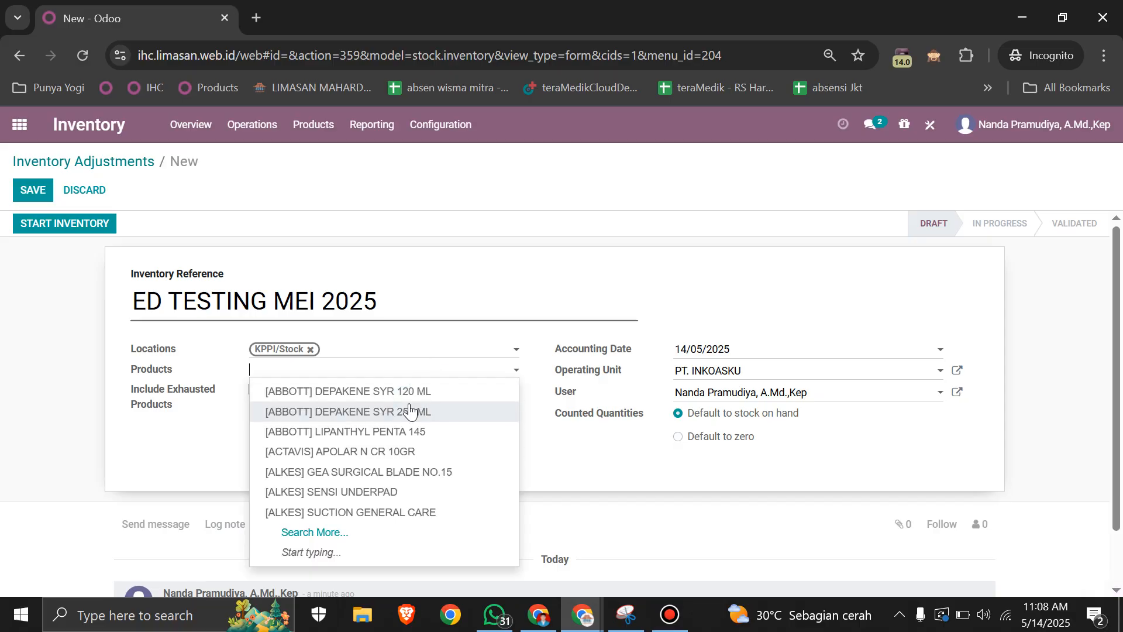
pyautogui.hotkey('alt', 'Tab')
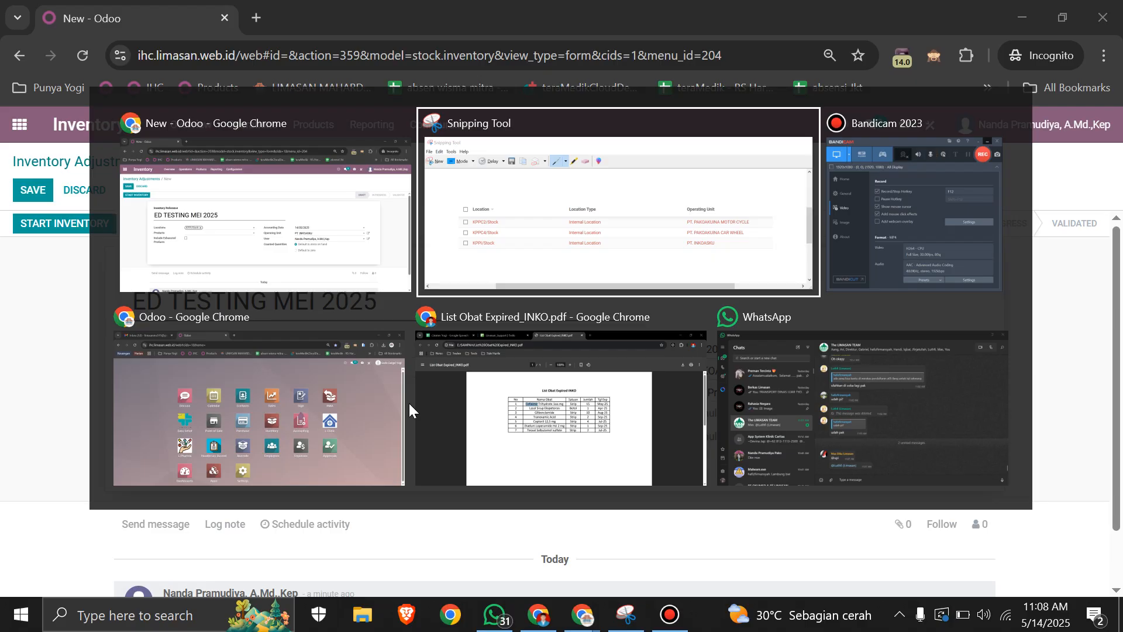
pyautogui.hotkey('alt', 'Tab')
pyautogui.click(416, 403)
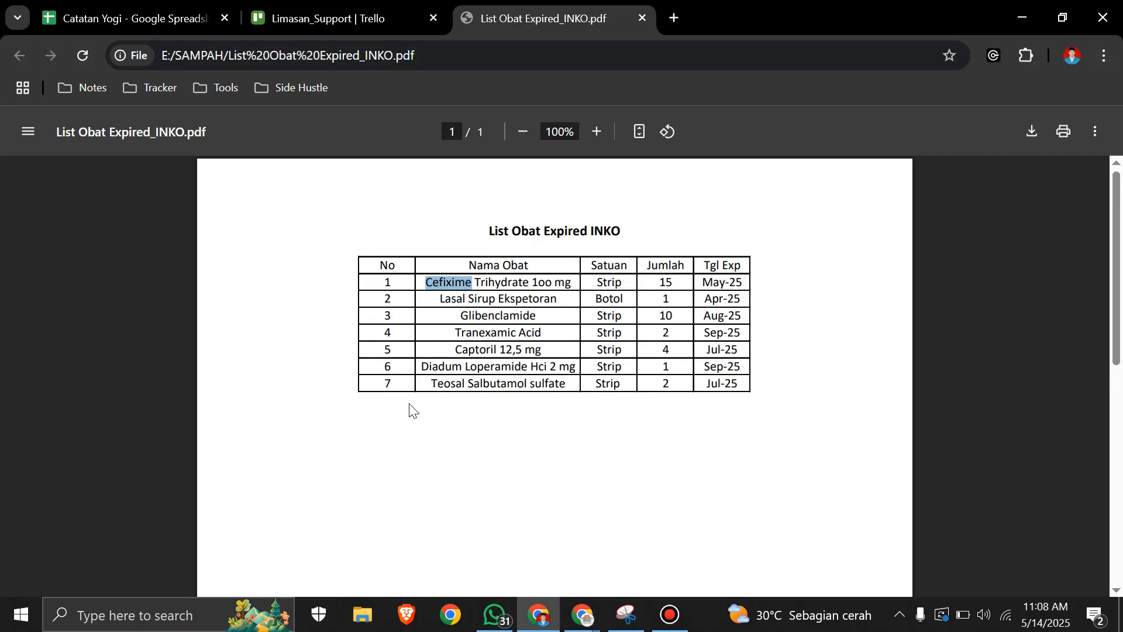
pyautogui.keyDown('ctrl'); pyautogui.scroll(2, 543, 342); pyautogui.keyUp('ctrl')
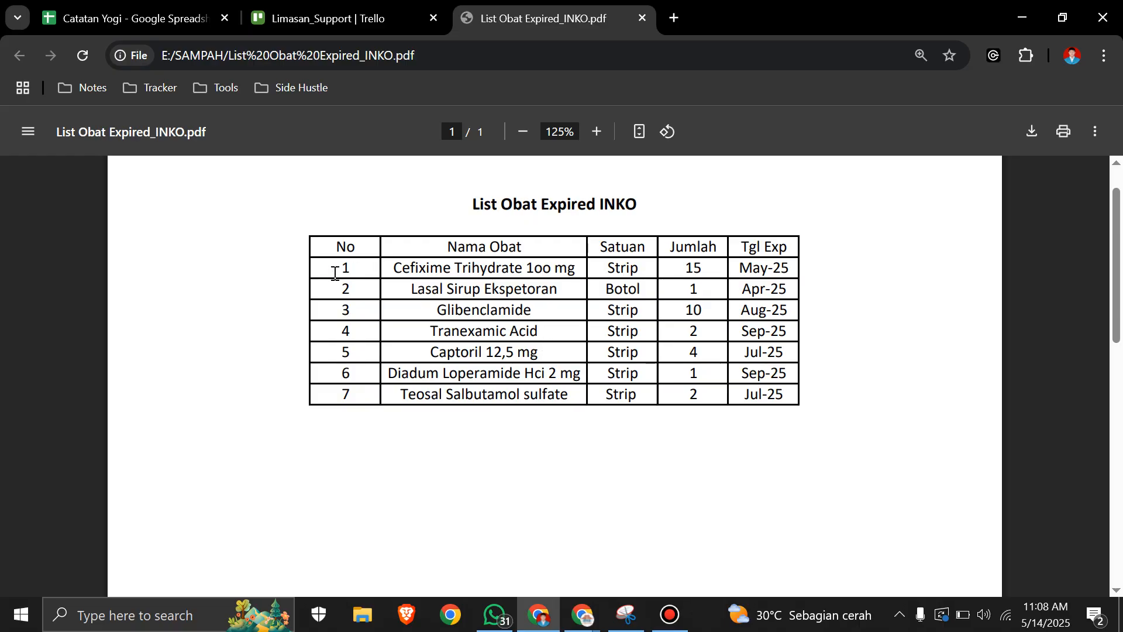
pyautogui.hotkey('alt', 'Tab')
pyautogui.click(355, 367)
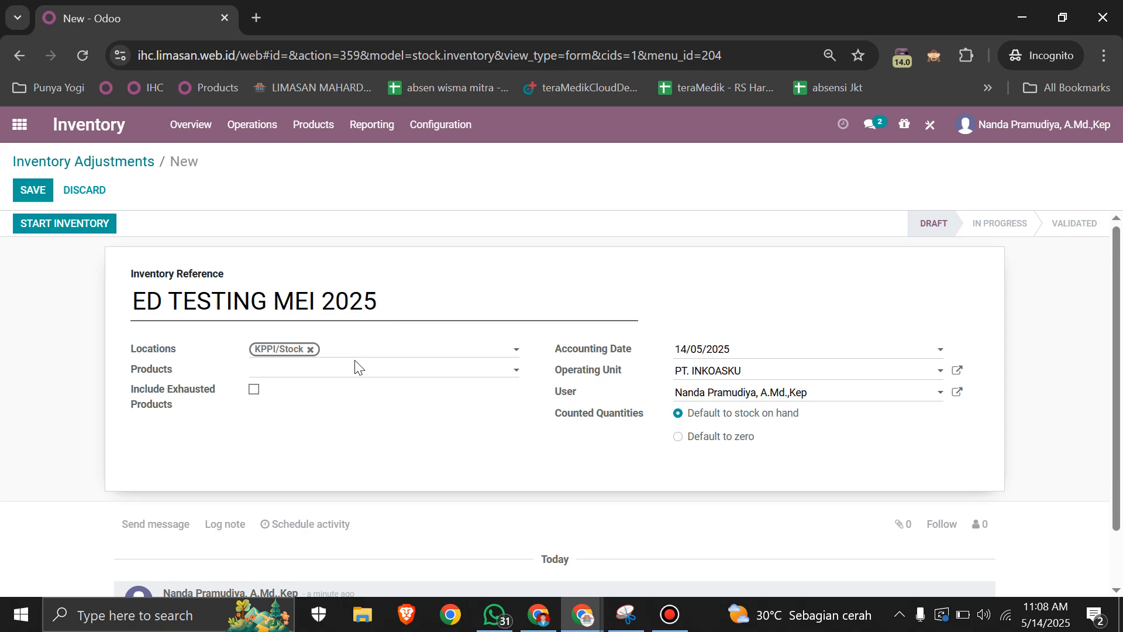
pyautogui.write('CEFIX')
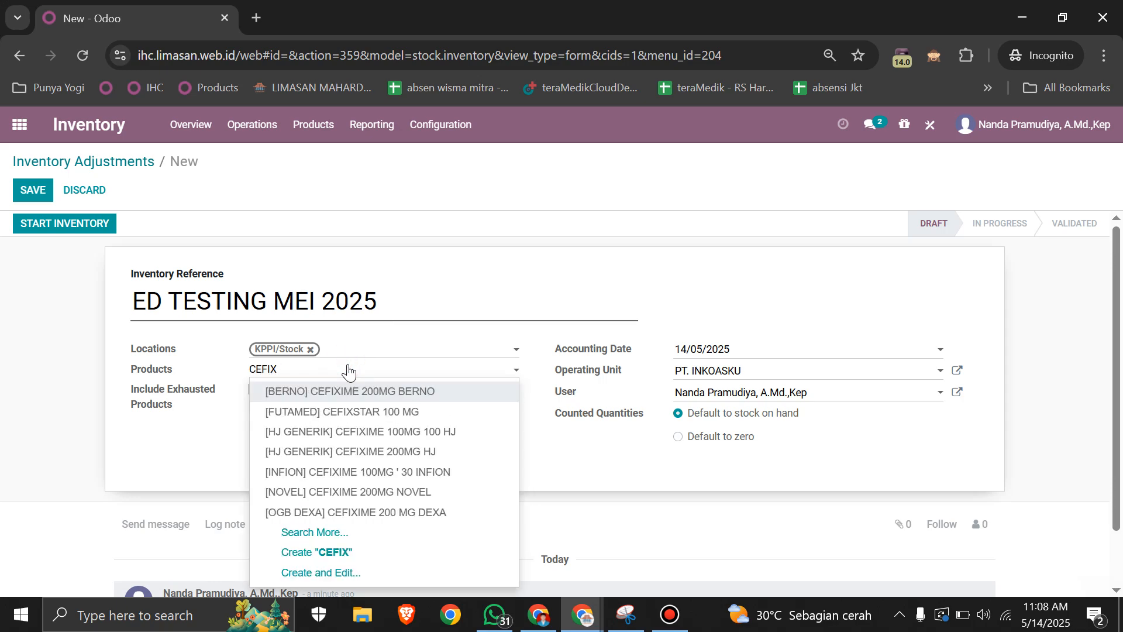
pyautogui.press('Return')
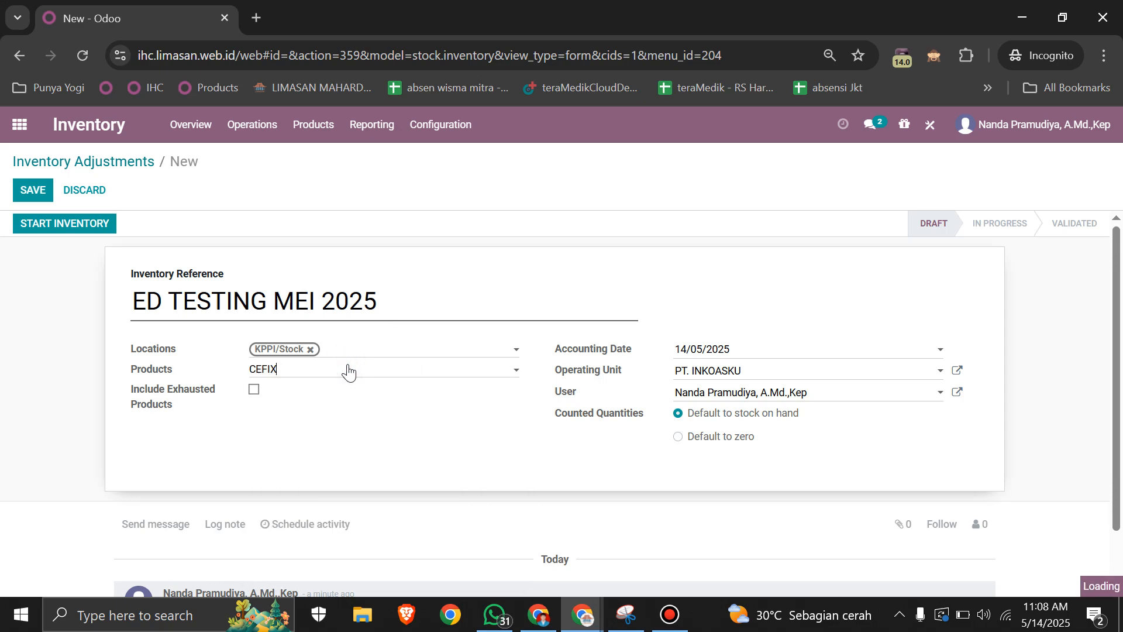
# Step: Check the second drug in the expired list and add [LAPI] LASAL SYR 100 ML to the adjustment's products
pyautogui.hotkey('alt', 'Tab')
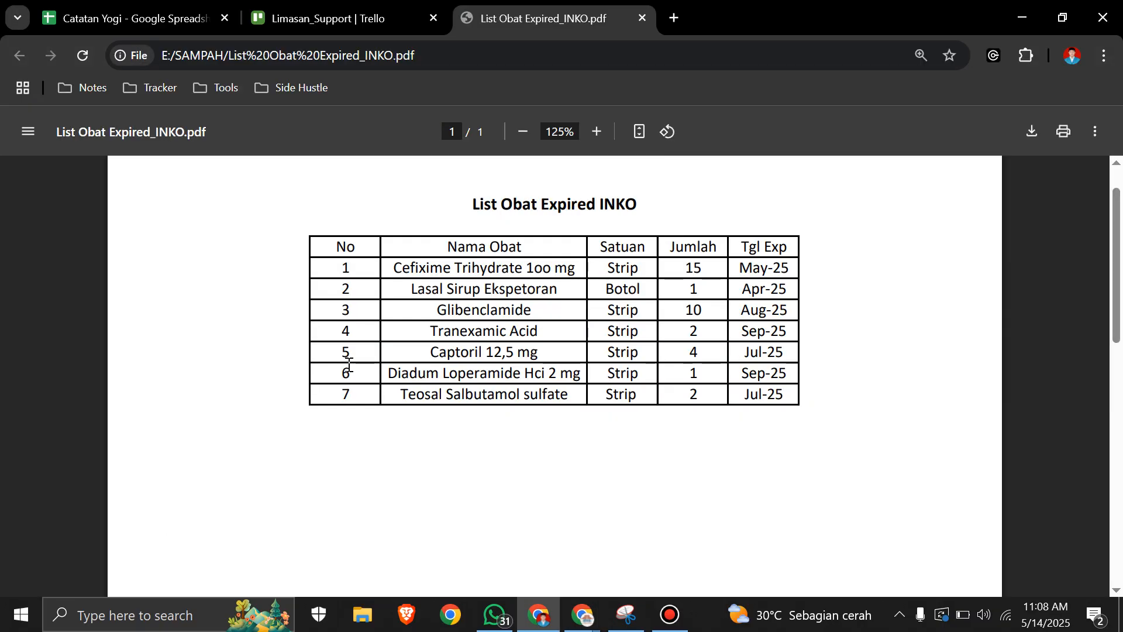
pyautogui.hotkey('alt', 'Tab')
pyautogui.write('LASA')
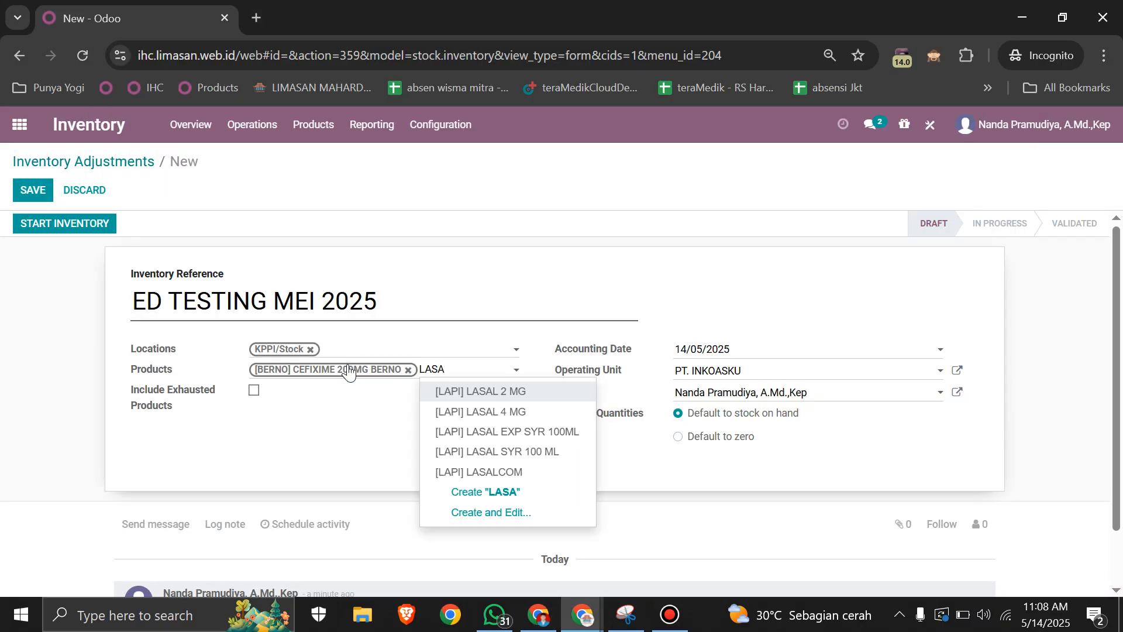
pyautogui.press('Down')
pyautogui.press('Down')
pyautogui.press('Down')
pyautogui.press('Return')
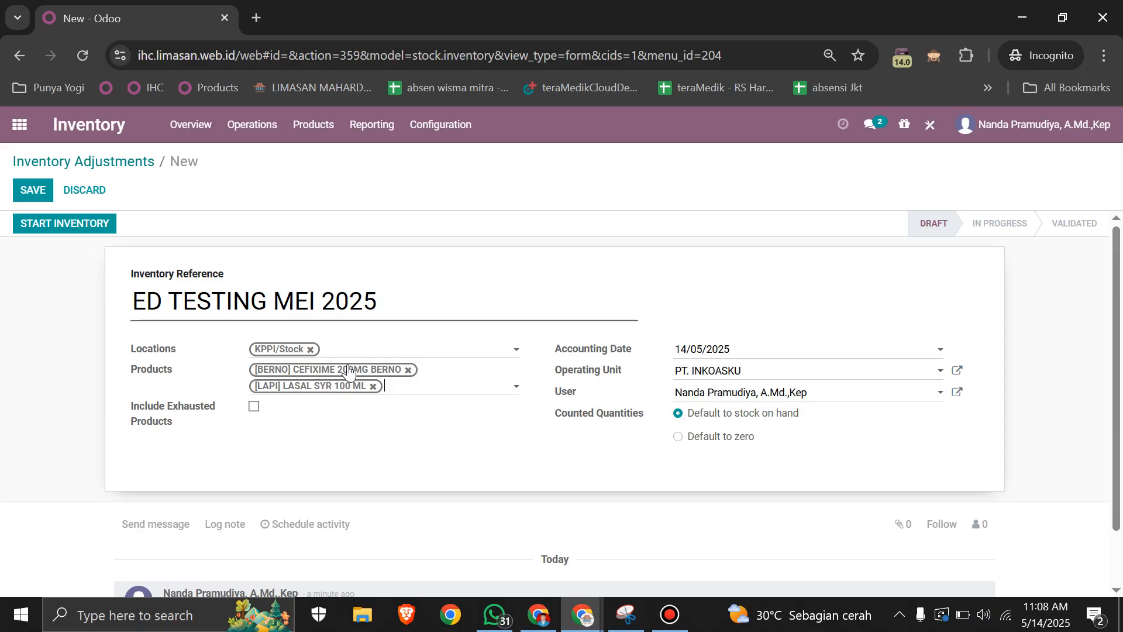
# Step: Add [HJ GENERIK] GLIMEPIRIDE 1 MG HJ to the adjustment's products and recheck the entries against the expired drug list
pyautogui.hotkey('alt', 'Tab')
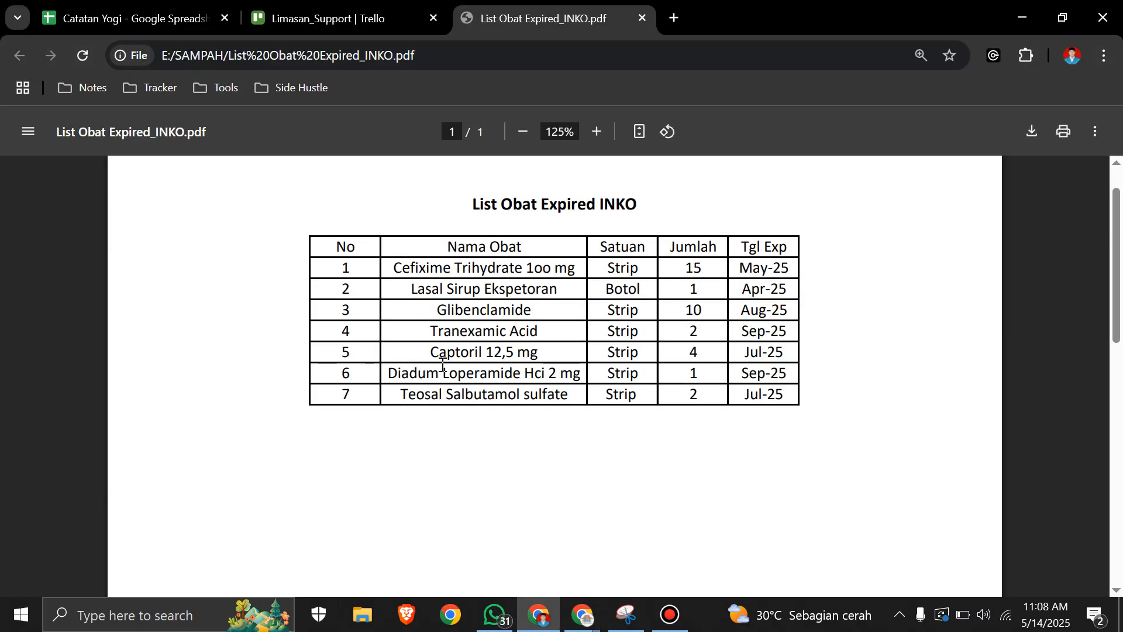
pyautogui.hotkey('alt', 'Tab')
pyautogui.write('GLI')
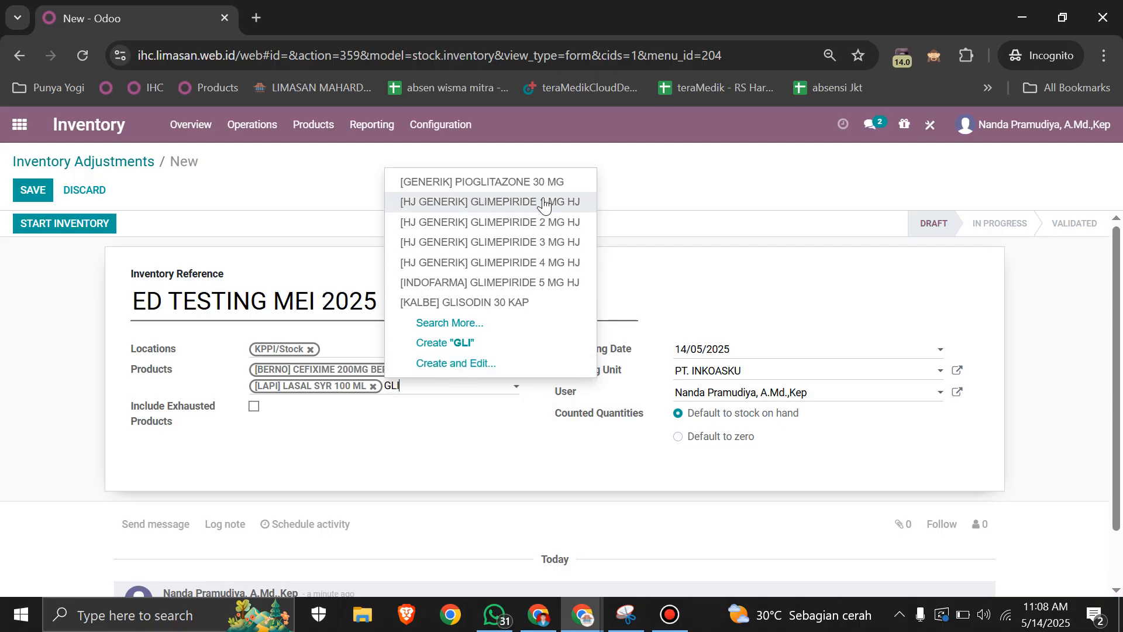
pyautogui.click(497, 202)
pyautogui.hotkey('alt', 'Tab')
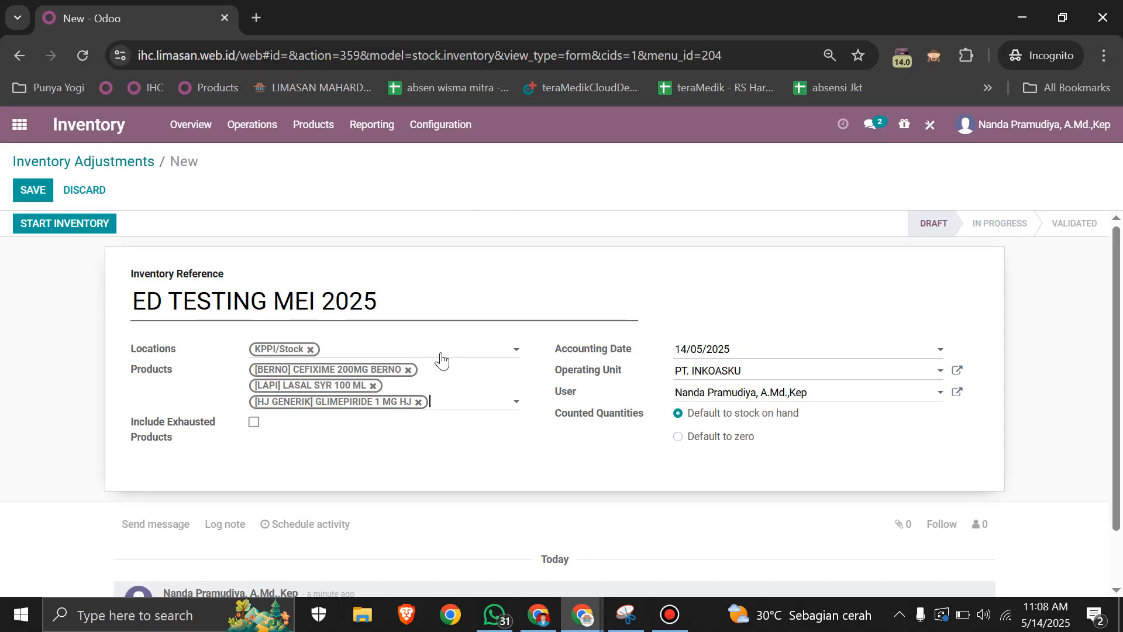
pyautogui.hotkey('alt', 'Tab')
pyautogui.hotkey('alt', 'Tab')
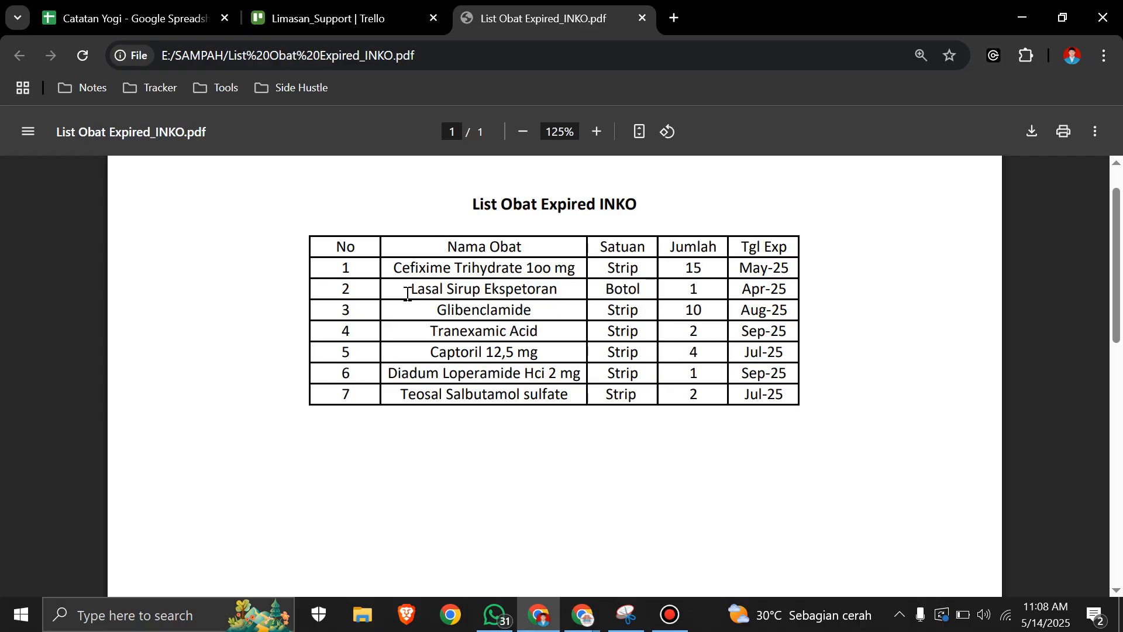
pyautogui.hotkey('alt', 'Tab')
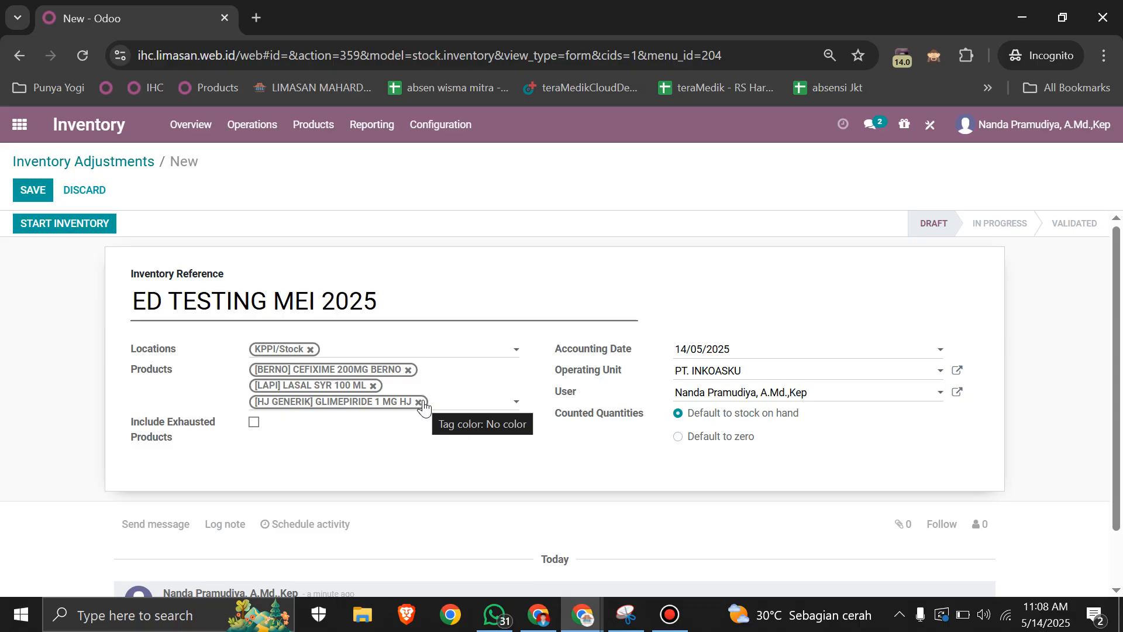
# Step: Remove the three drugs from the adjustment's products and add LIMASAN TESTER PRODUCT instead
pyautogui.click(420, 402)
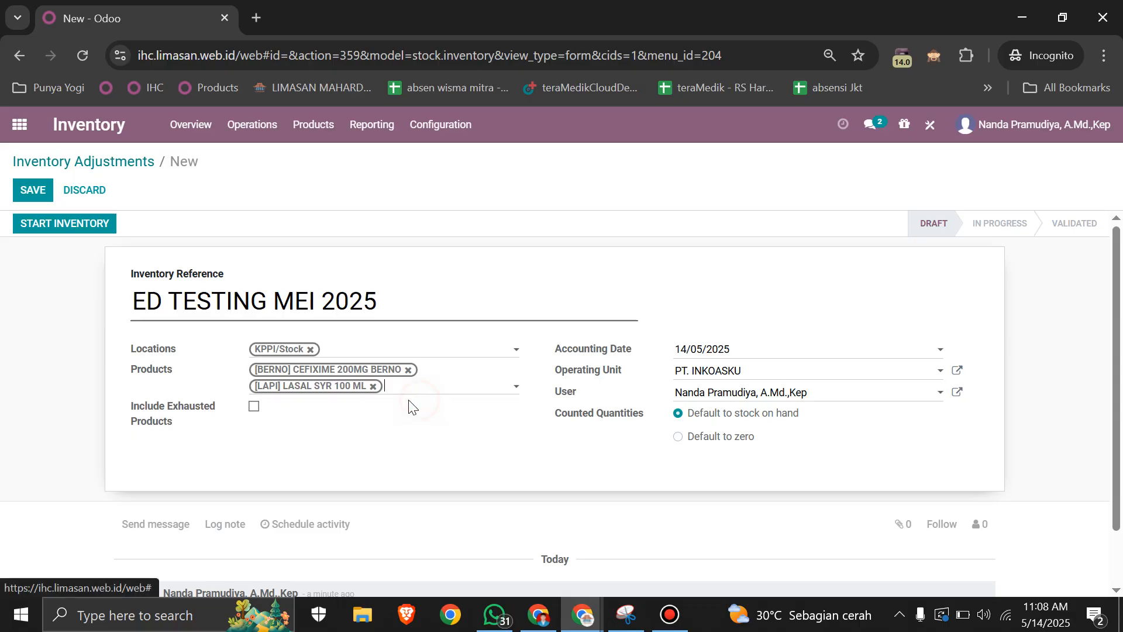
pyautogui.click(372, 386)
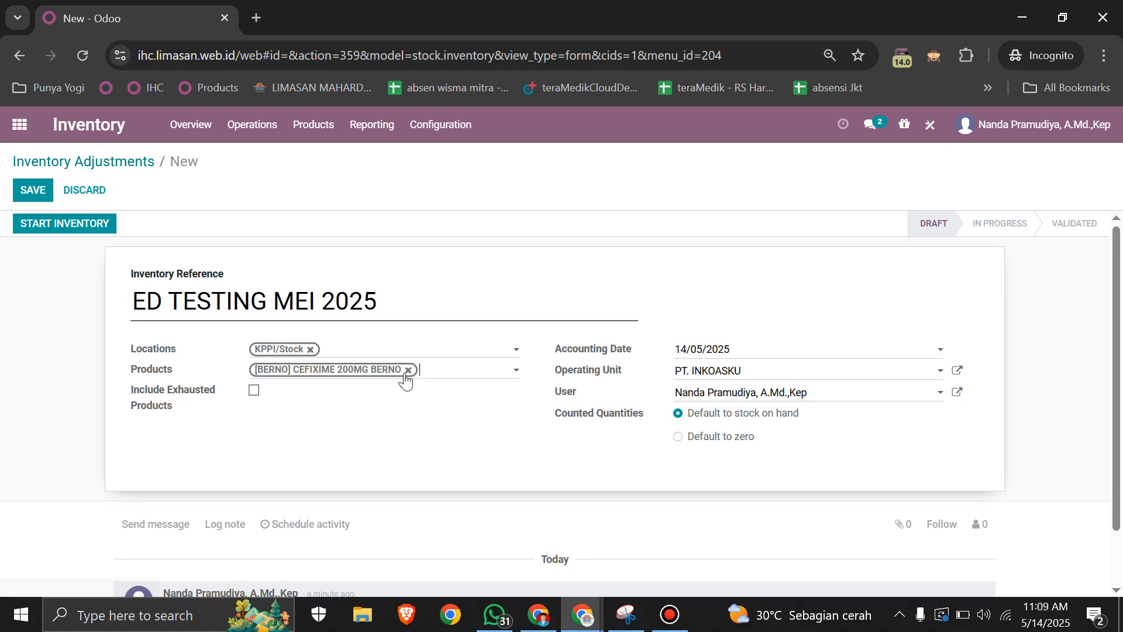
pyautogui.click(408, 371)
pyautogui.click(385, 376)
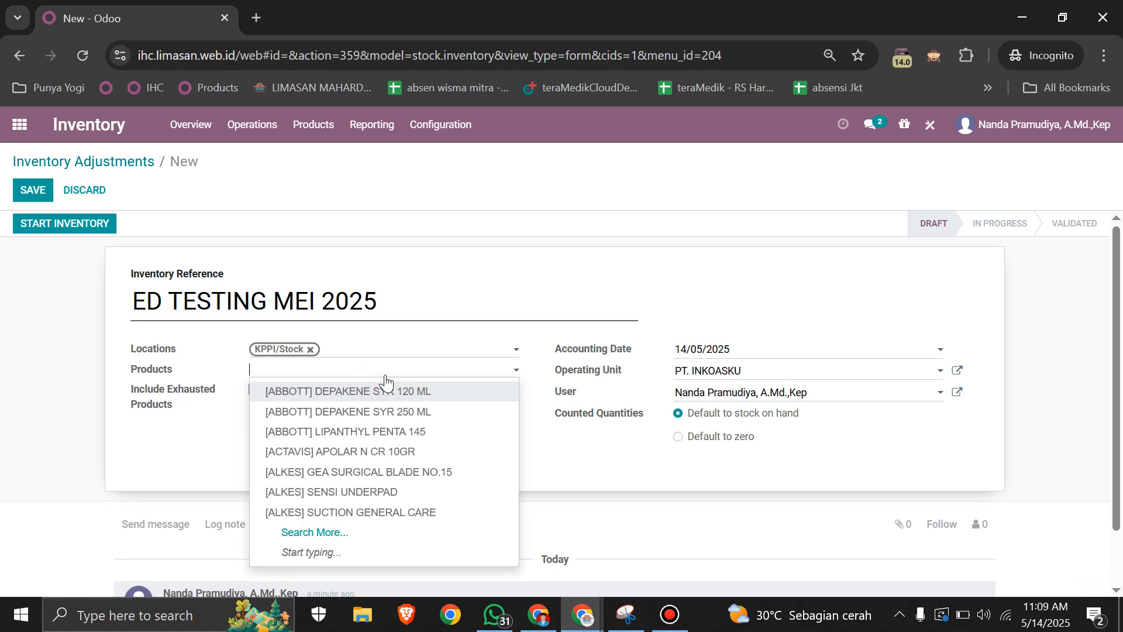
pyautogui.write('TESTR')
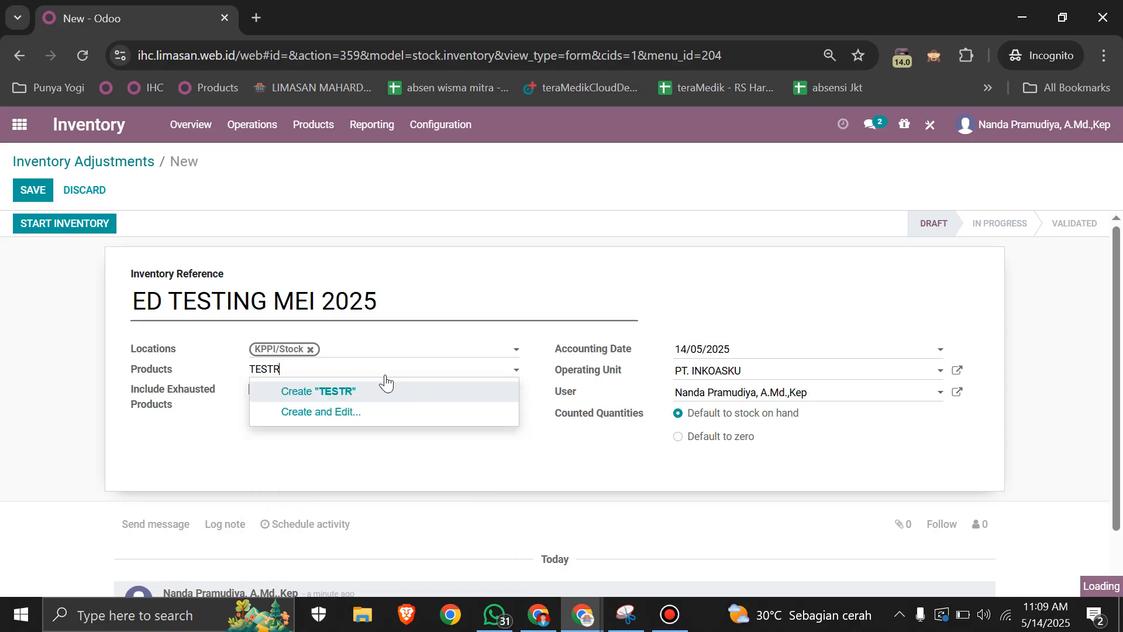
pyautogui.press('BackSpace')
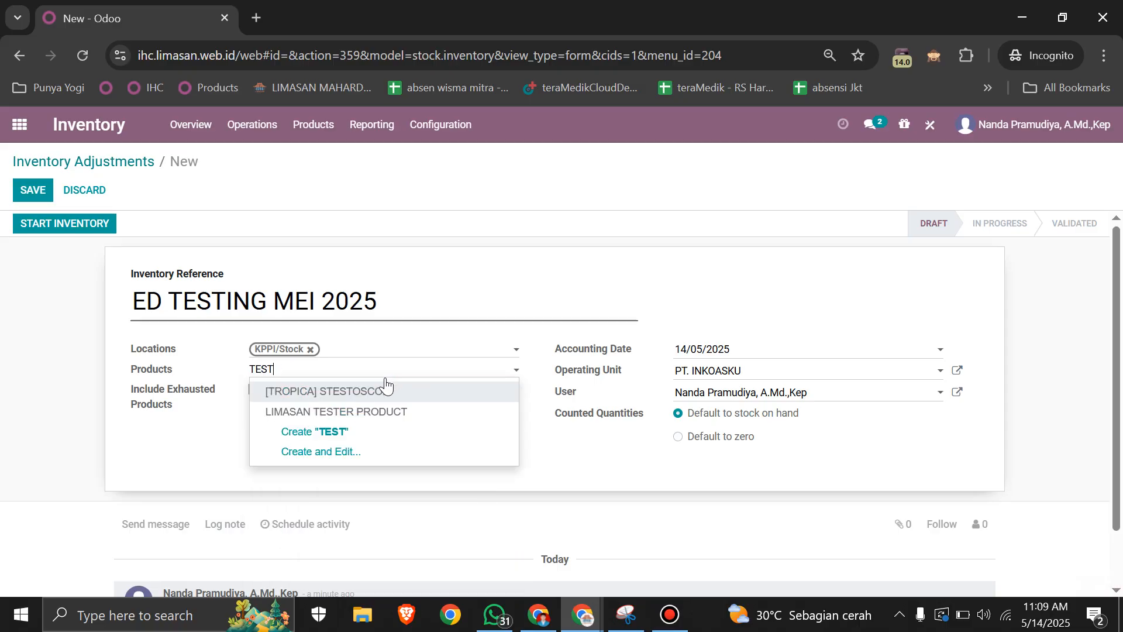
pyautogui.click(351, 411)
pyautogui.click(405, 431)
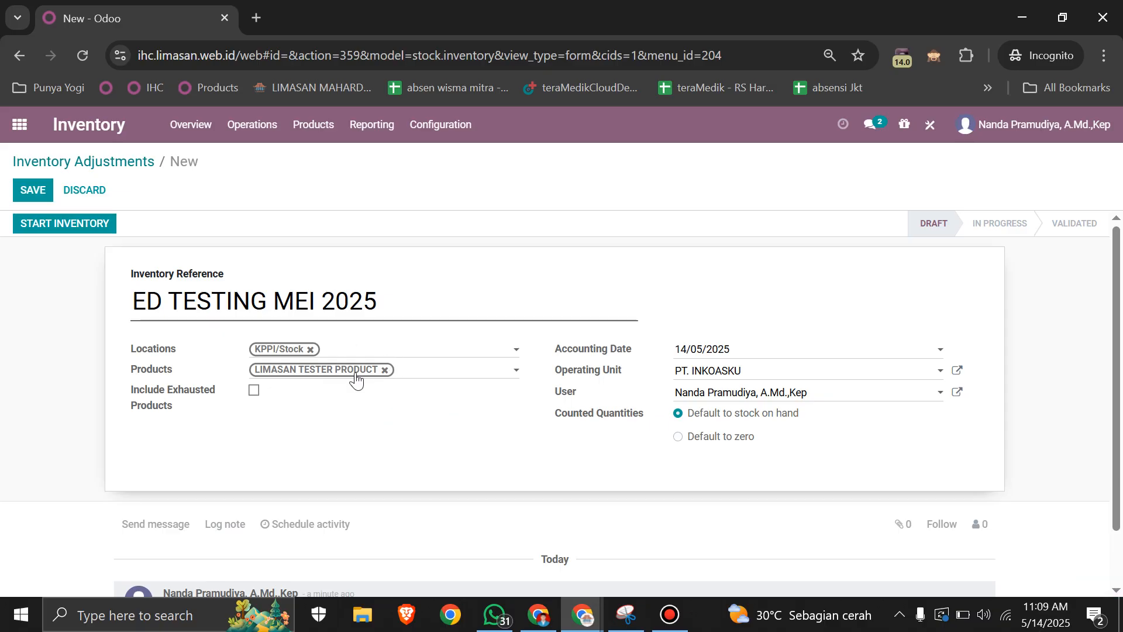
# Step: Start the ED TESTING MEI 2025 inventory, return to the adjustment form and continue to its inventory lines
pyautogui.click(31, 228)
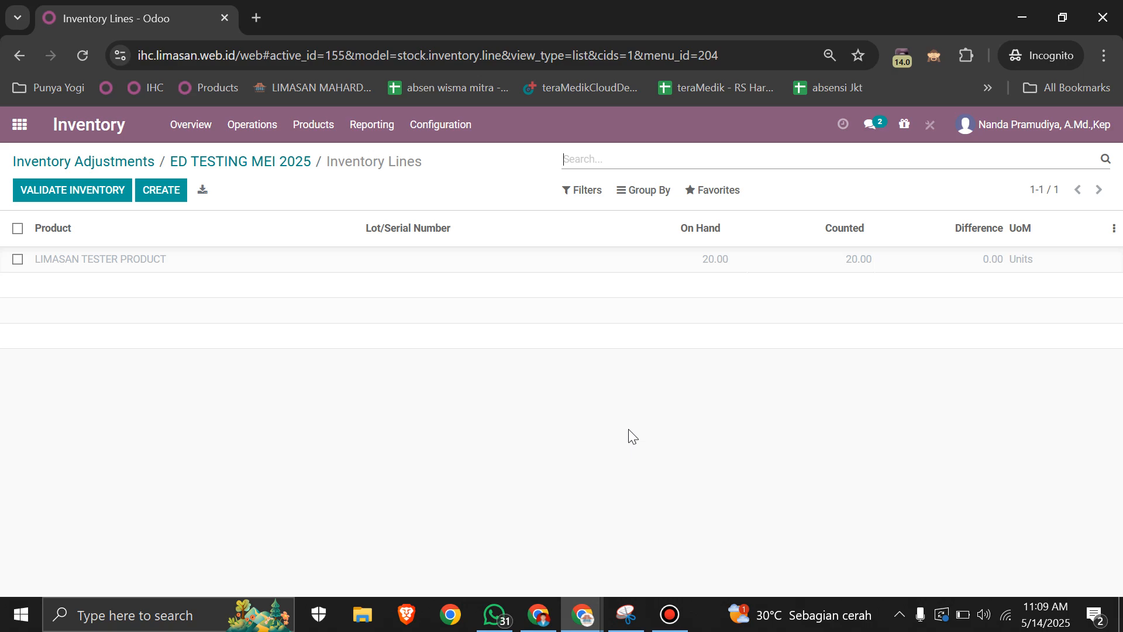
pyautogui.click(294, 171)
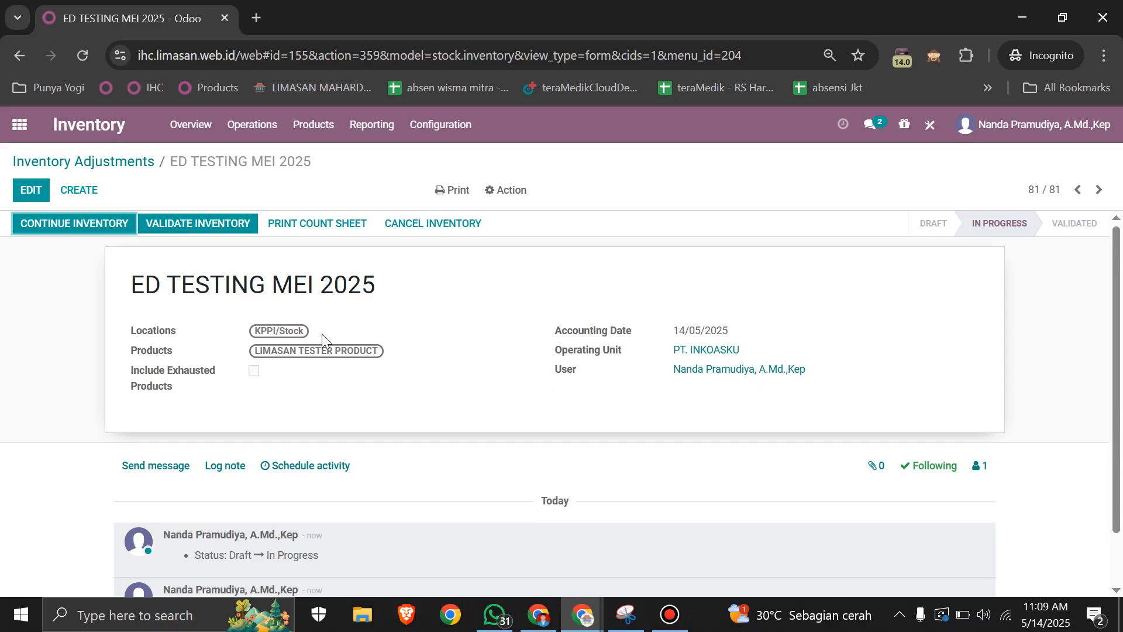
pyautogui.click(75, 224)
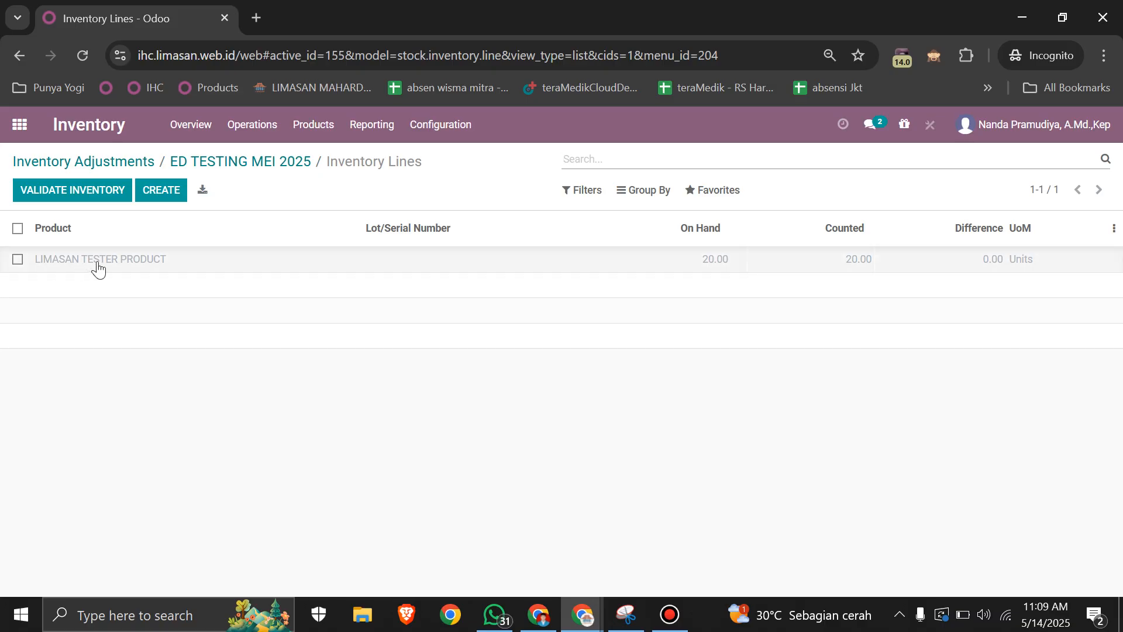
# Step: Check the Cefixime quantity in List Obat Expired_INKO.pdf in the other Chrome window and set LIMASAN TESTER PRODUCT's counted quantity to 5
pyautogui.hotkey('alt', 'Tab')
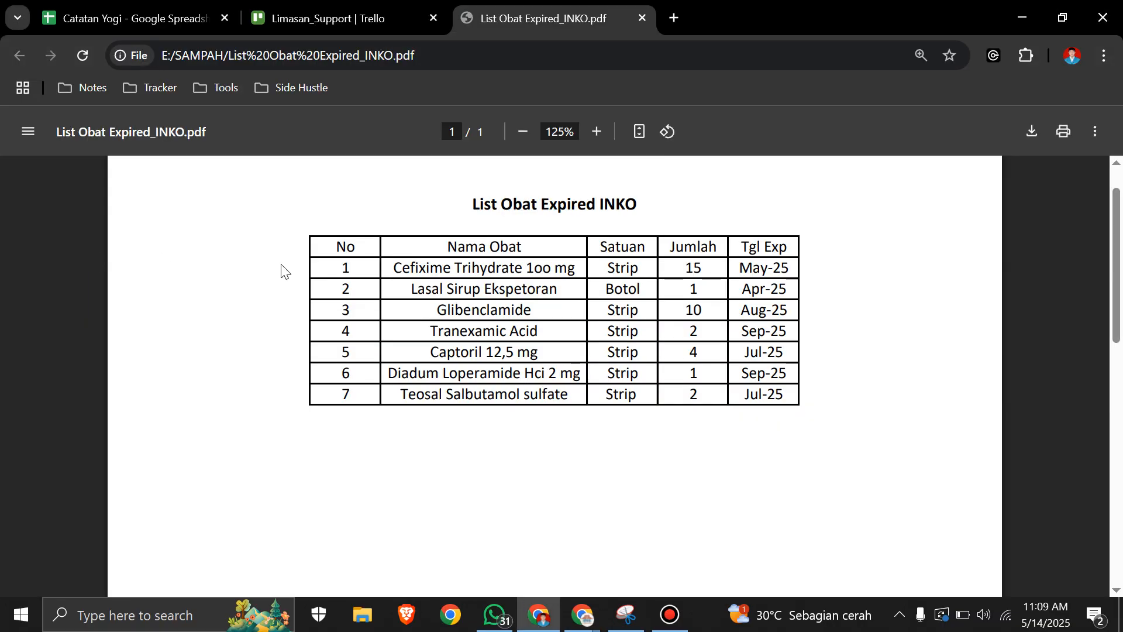
pyautogui.moveTo(391, 267); pyautogui.dragTo(449, 266)
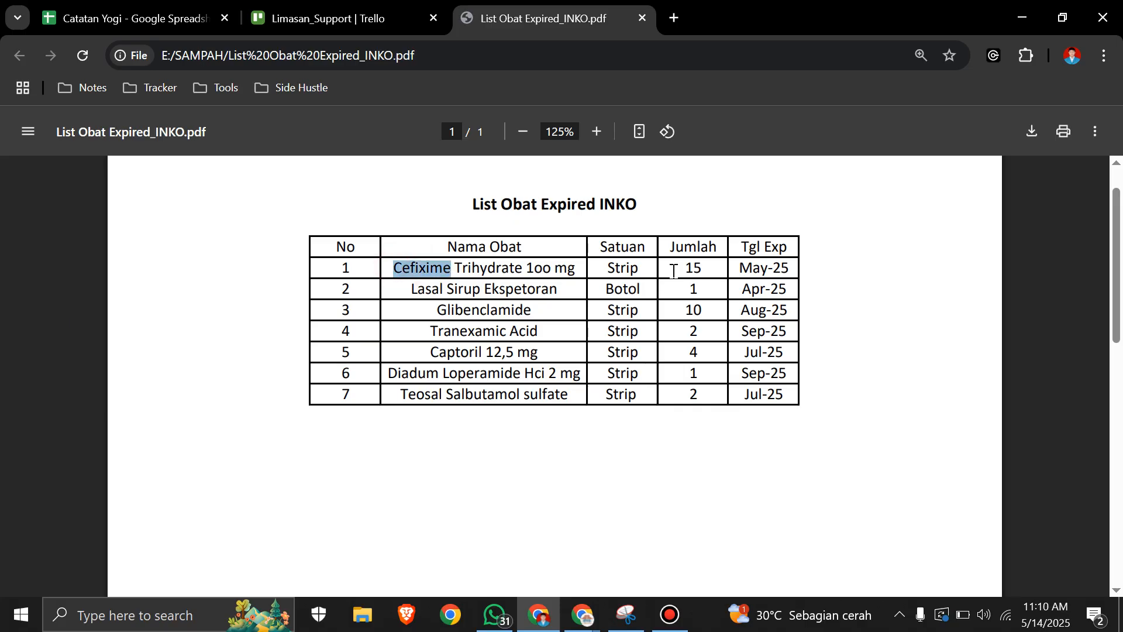
pyautogui.hotkey('alt', 'Tab')
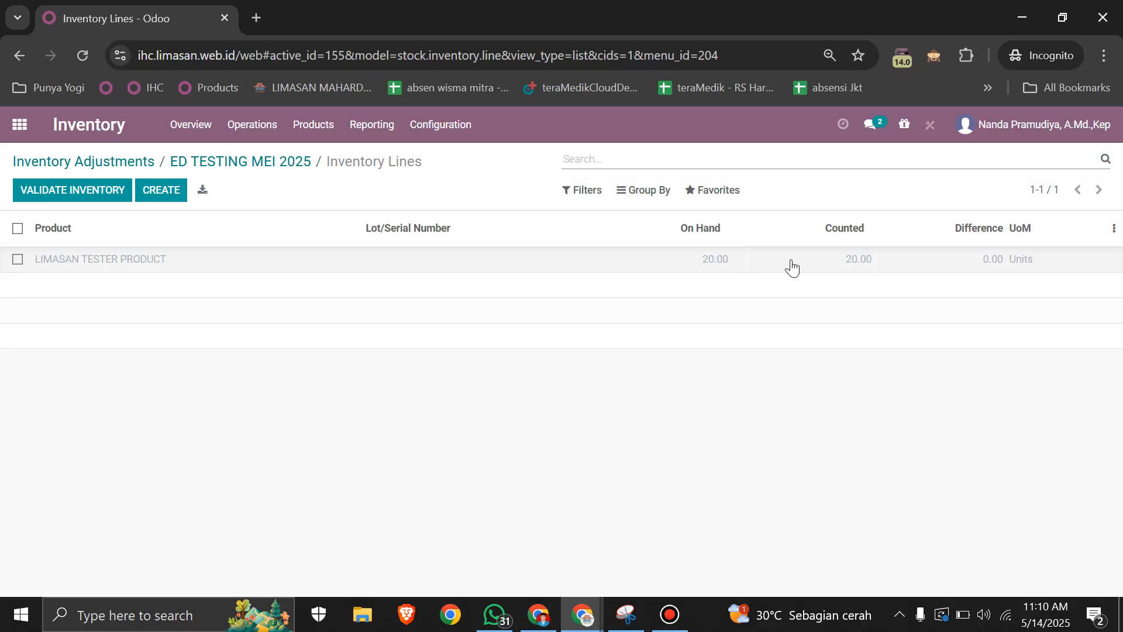
pyautogui.click(830, 256)
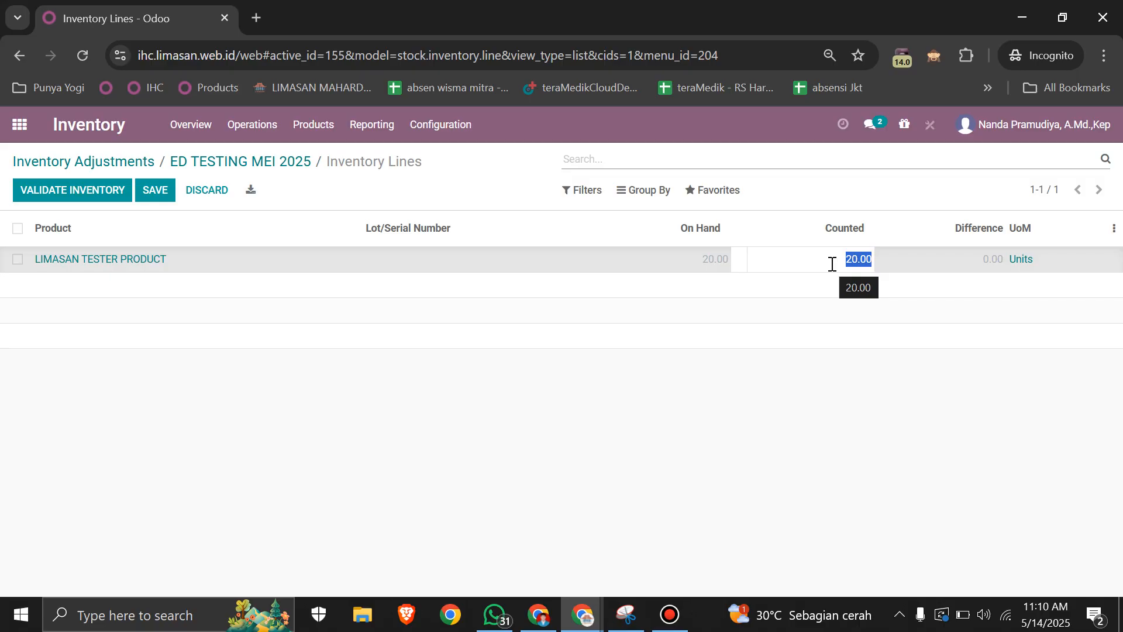
pyautogui.write('5')
pyautogui.click(868, 208)
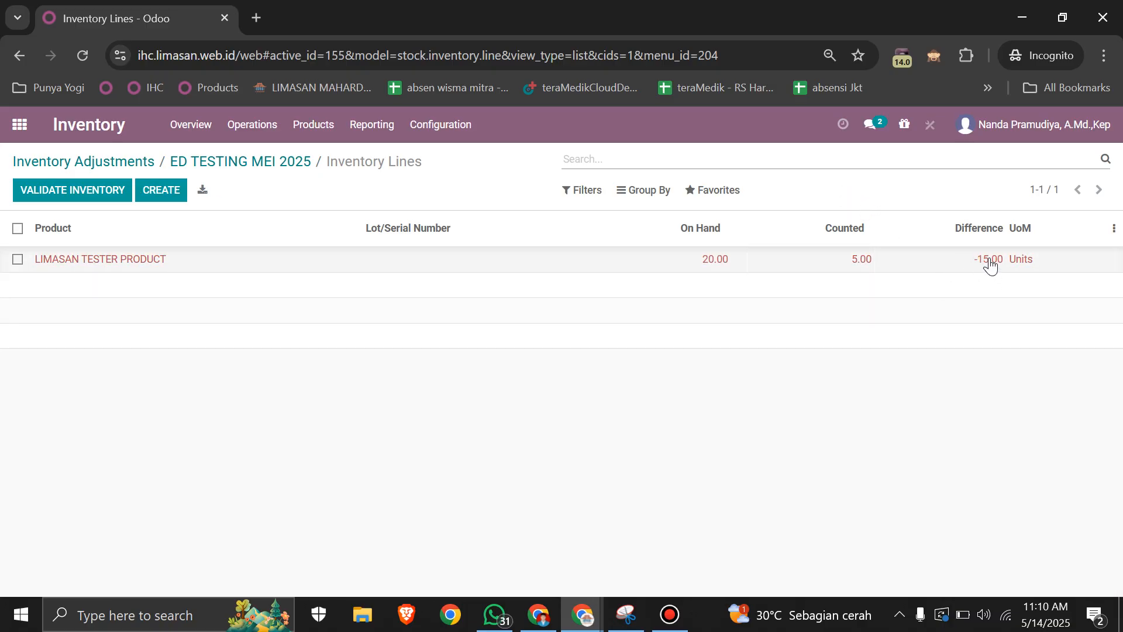
# Step: Compare the line's difference with the first drug's Jumlah in the expired drug PDF and validate the inventory
pyautogui.hotkey('alt', 'Tab')
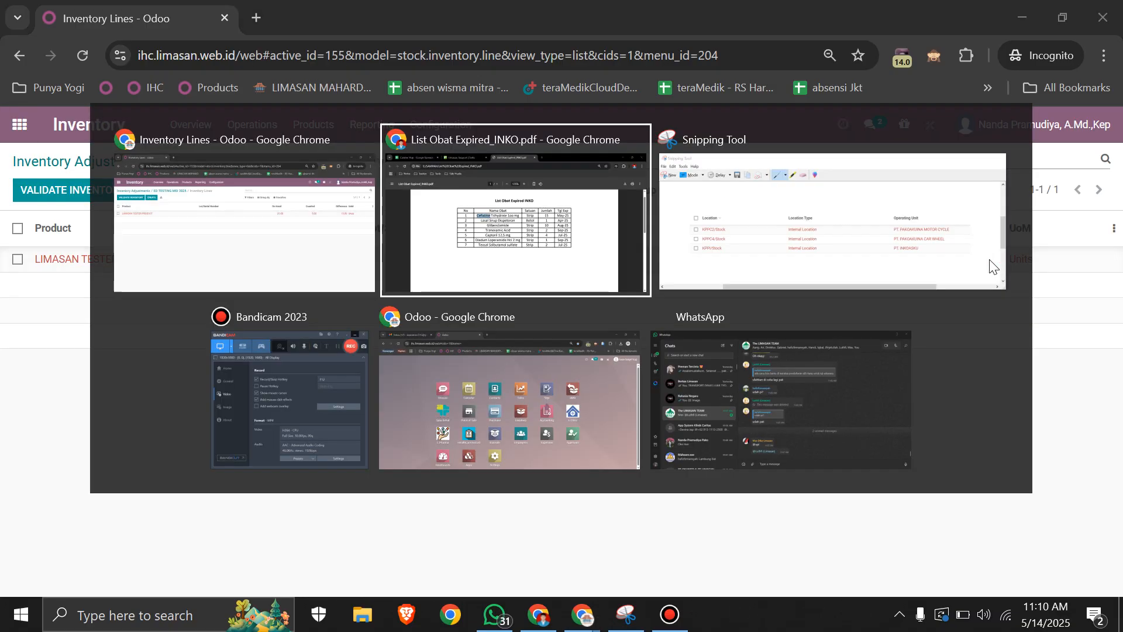
pyautogui.doubleClick(692, 267)
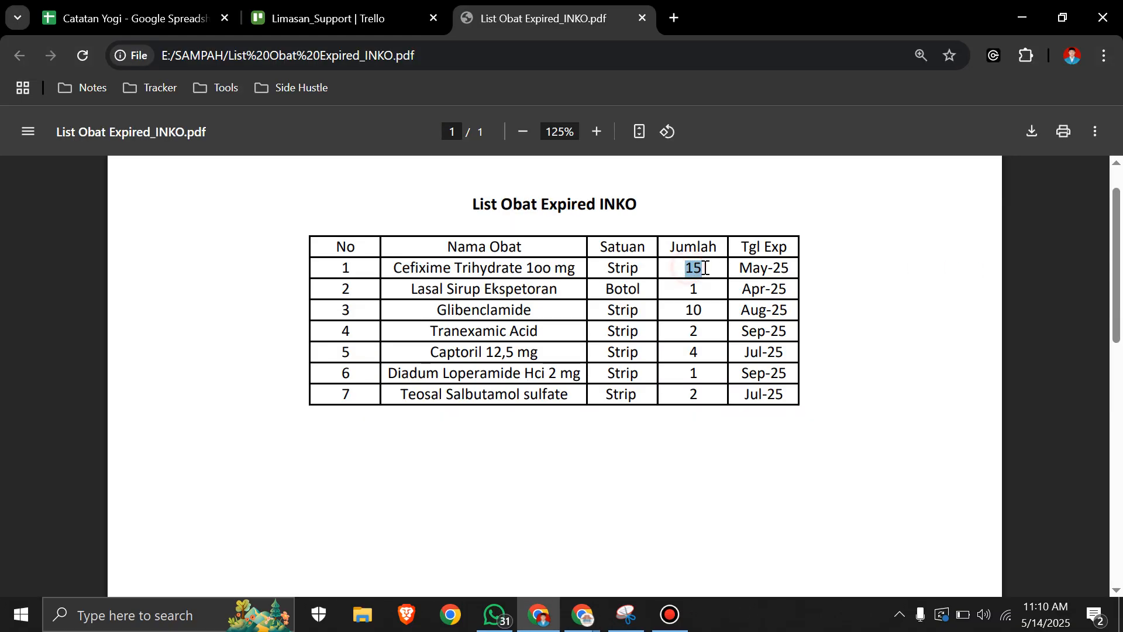
pyautogui.hotkey('alt', 'Tab')
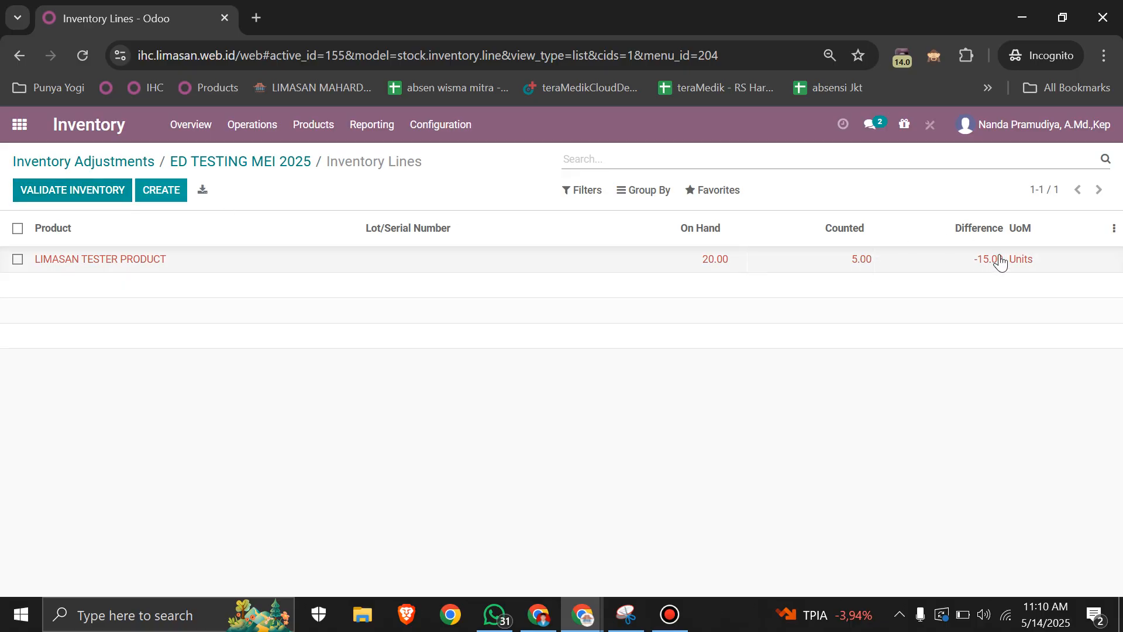
pyautogui.click(110, 201)
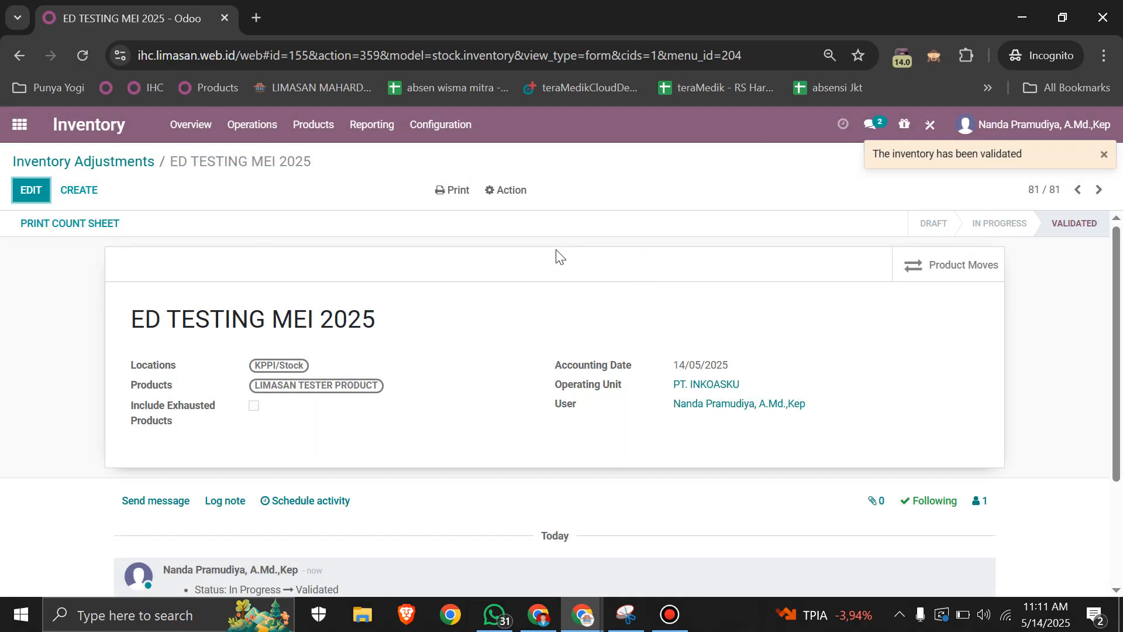
# Step: In a duplicate browser tab, search the inventory products for TESTER and open LIMASAN TESTER PRODUCT to check its stock
pyautogui.rightClick(154, 24)
pyautogui.click(200, 177)
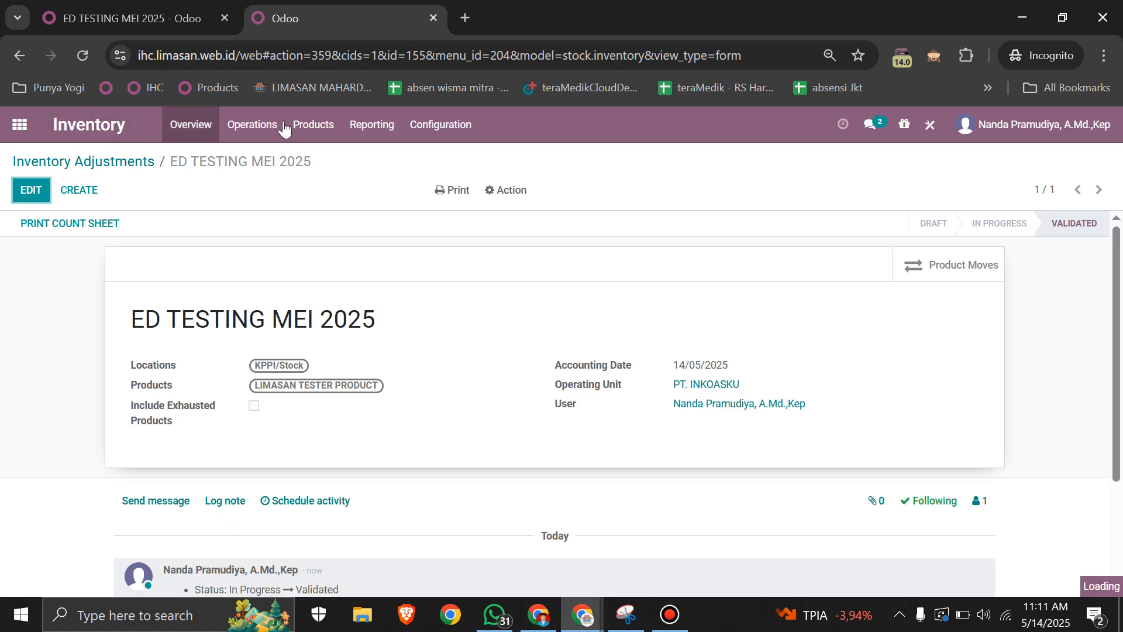
pyautogui.click(314, 125)
pyautogui.click(327, 154)
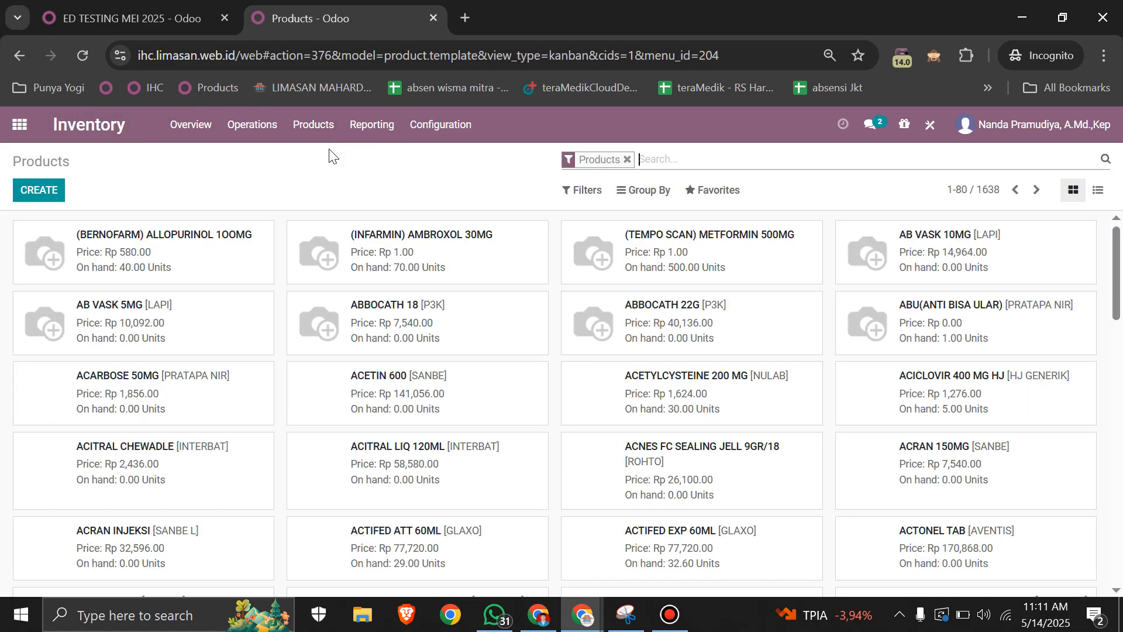
pyautogui.write('TES')
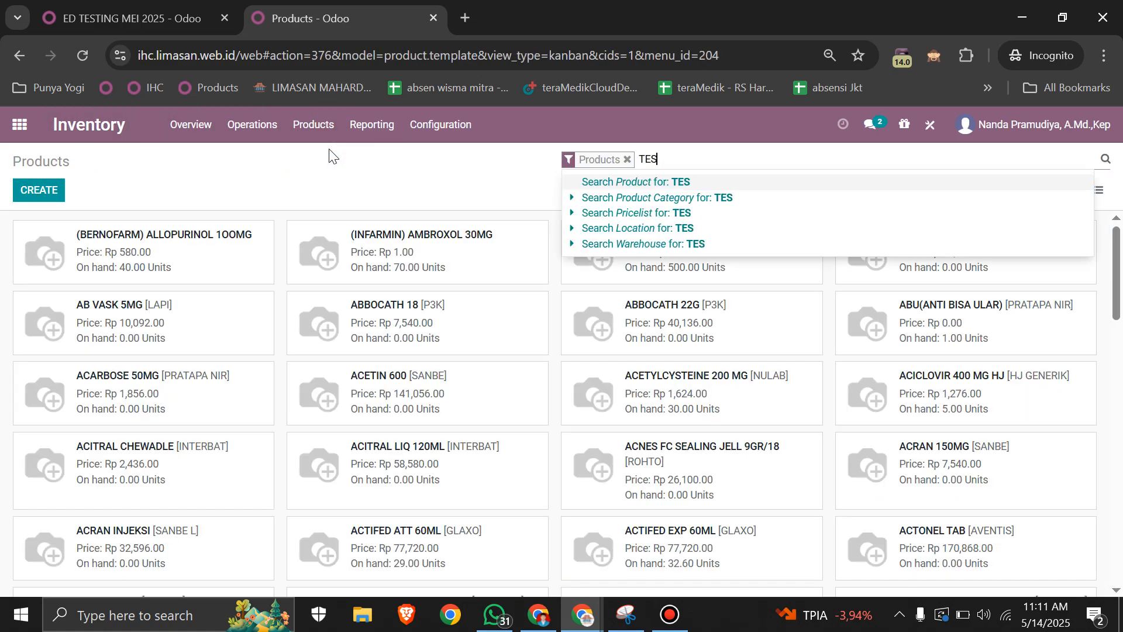
pyautogui.write('TER')
pyautogui.press('Return')
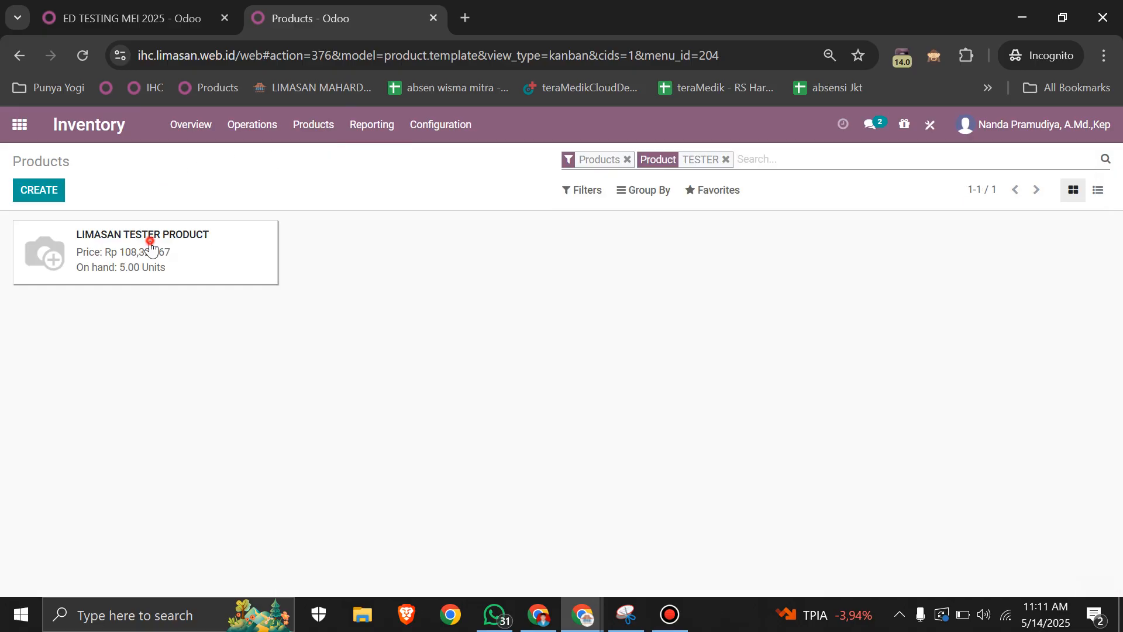
pyautogui.click(151, 246)
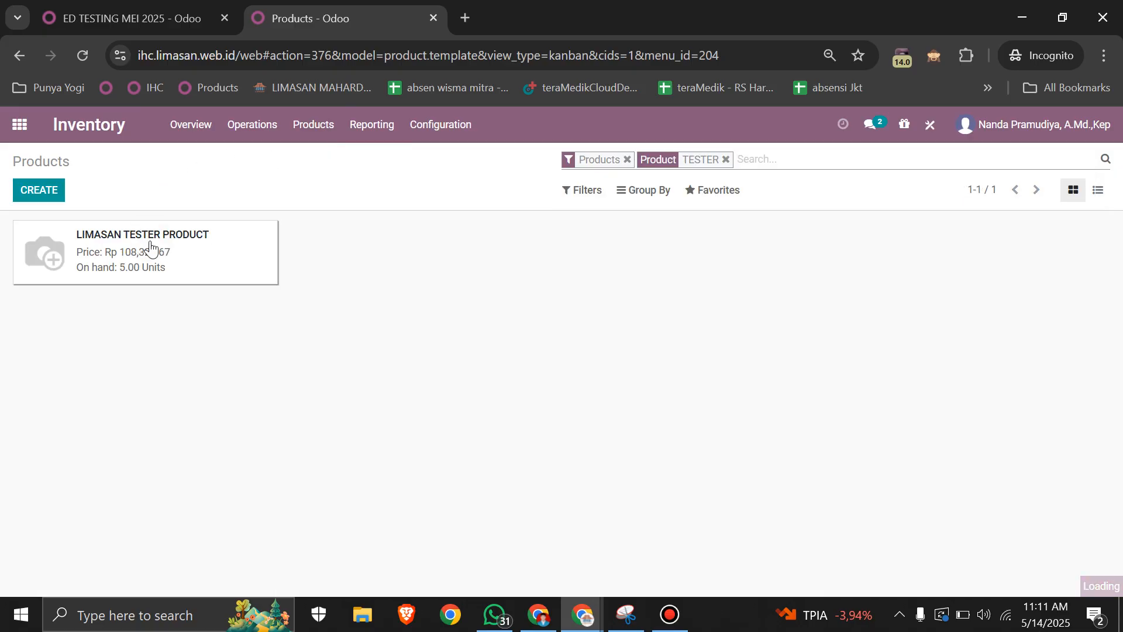
# Step: View LIMASAN TESTER PRODUCT's product moves and expand the product group to examine the individual stock movements
pyautogui.click(176, 6)
pyautogui.hotkey('ctrl', 'Tab')
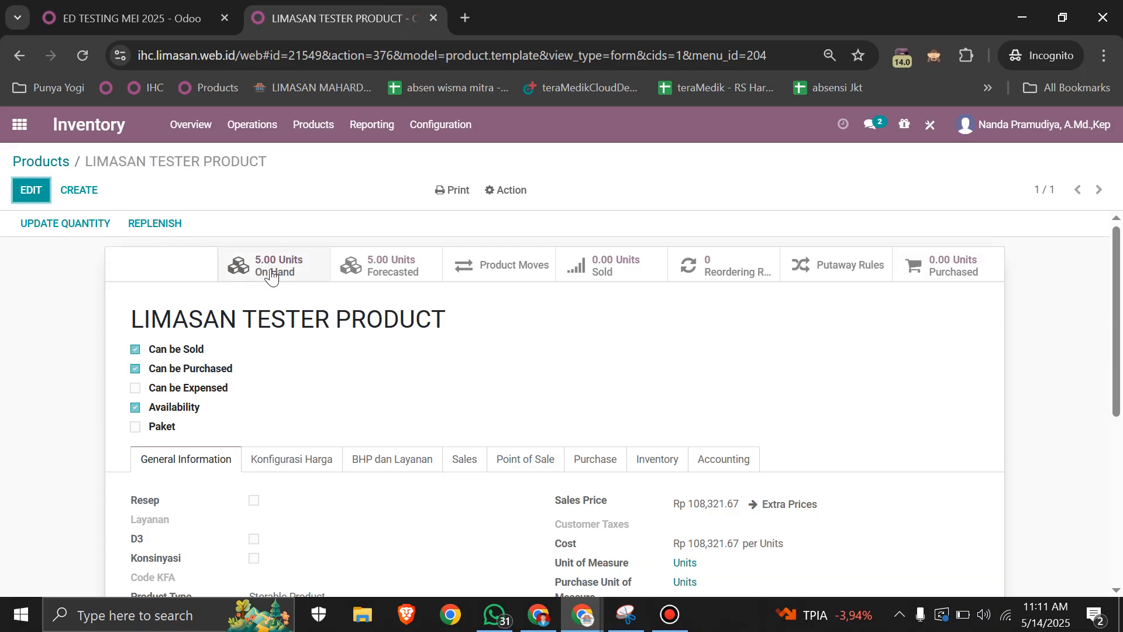
pyautogui.click(530, 277)
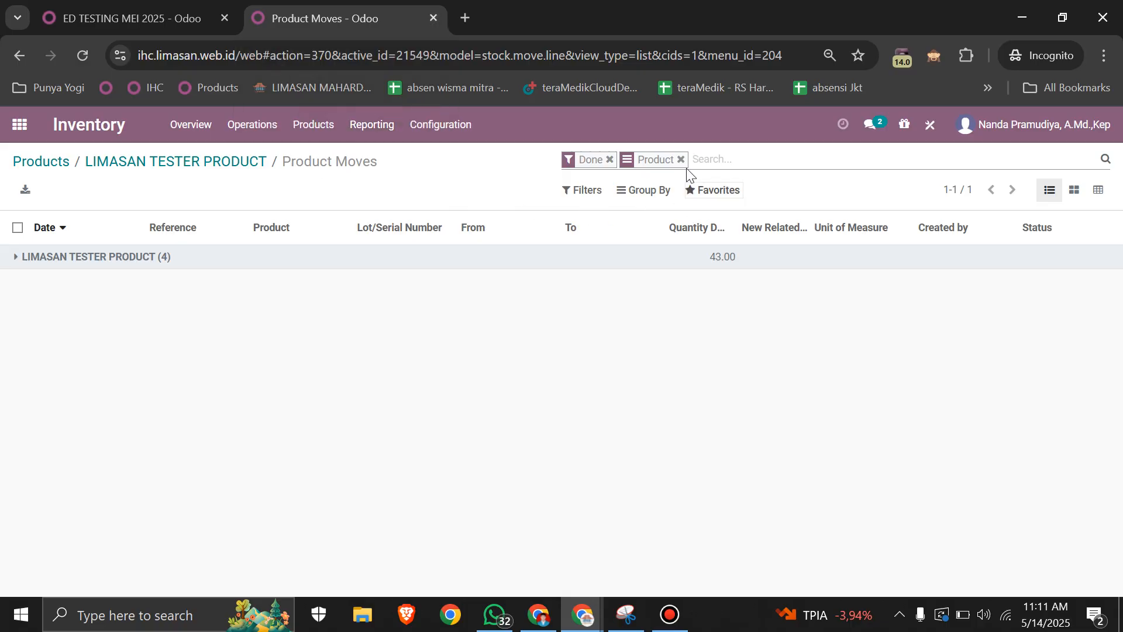
pyautogui.click(166, 257)
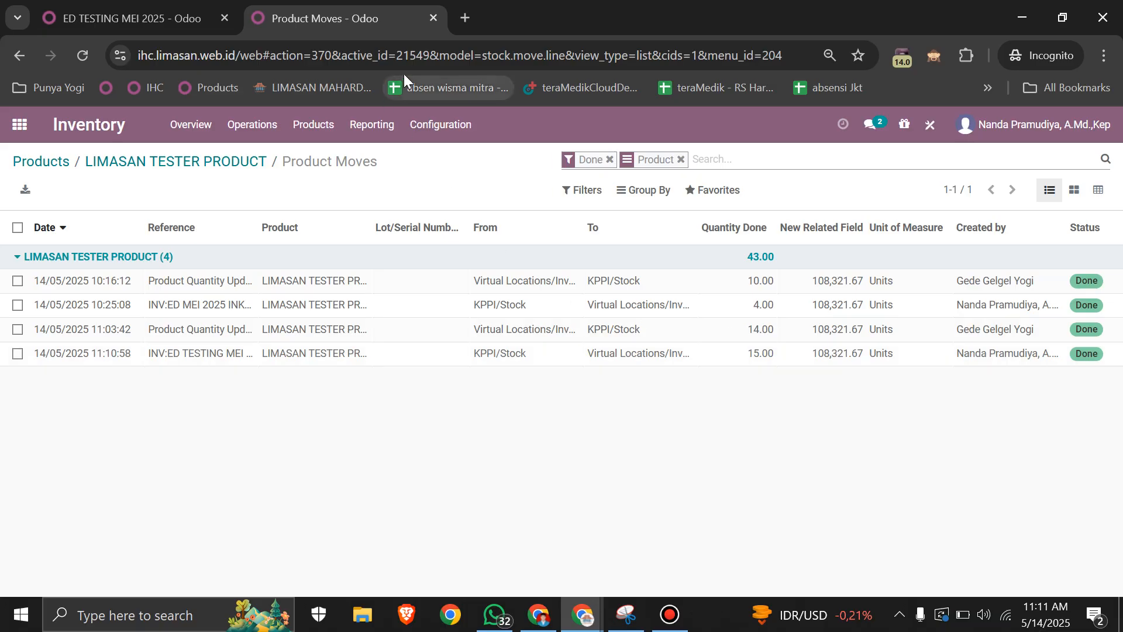
# Step: Print the count sheet of ED TESTING MEI 2025, save it as Inventory - ED TESTING MEI 2025 in SAMPAH and open the PDF
pyautogui.click(175, 7)
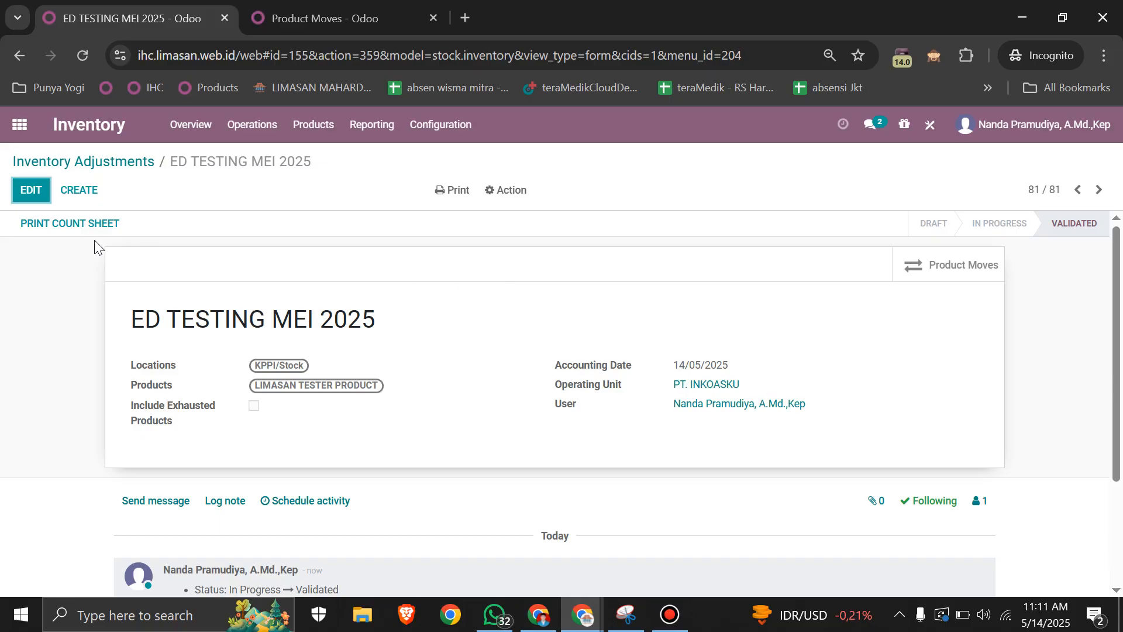
pyautogui.click(61, 230)
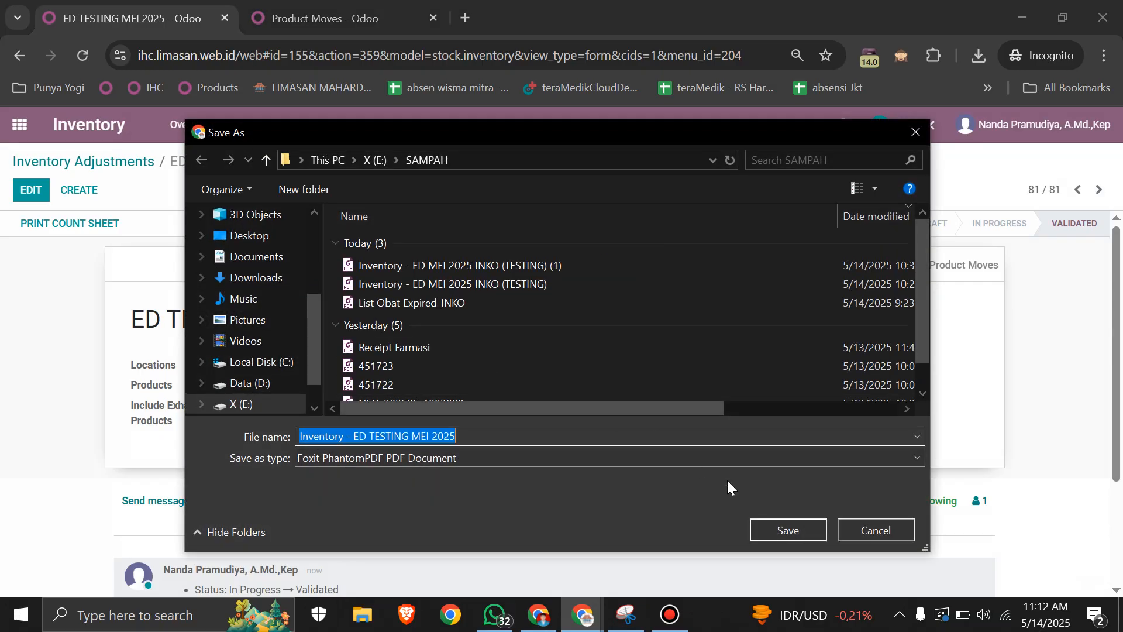
pyautogui.click(792, 518)
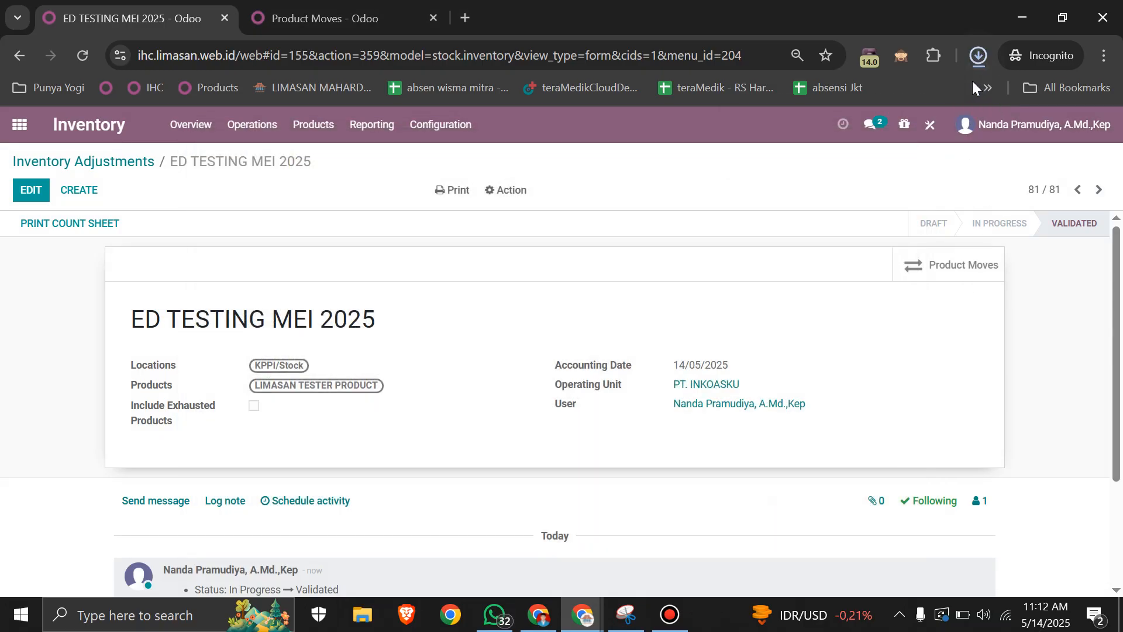
pyautogui.click(791, 147)
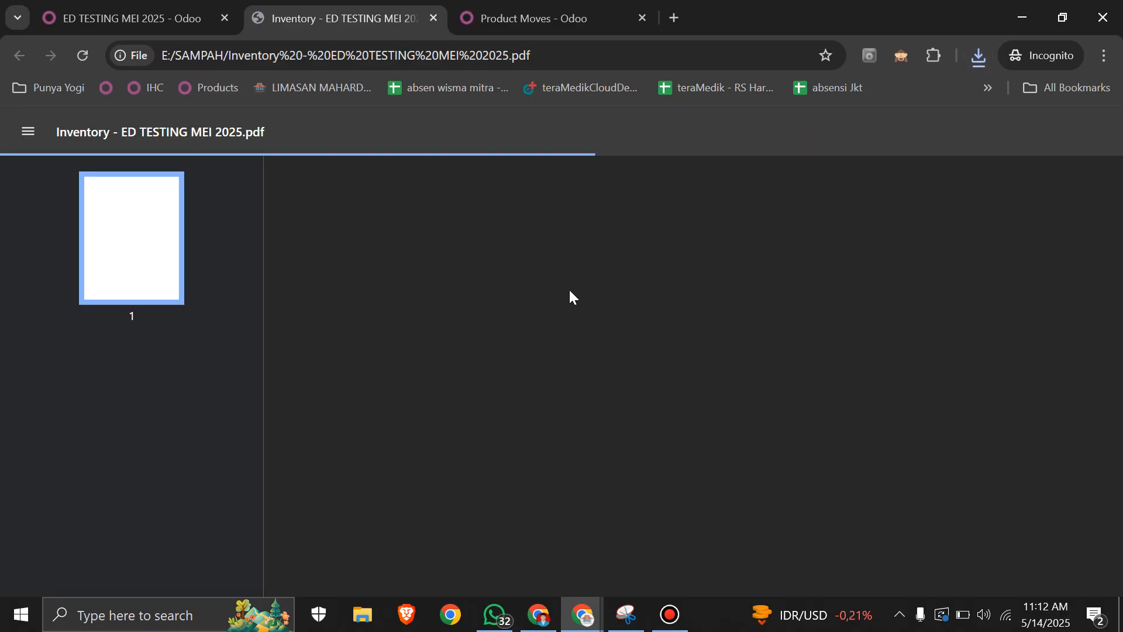
# Step: Examine the count sheet's title, location, product, on-hand quantity and counted quantity, and close the PDF
pyautogui.scroll(-1, 570, 296)
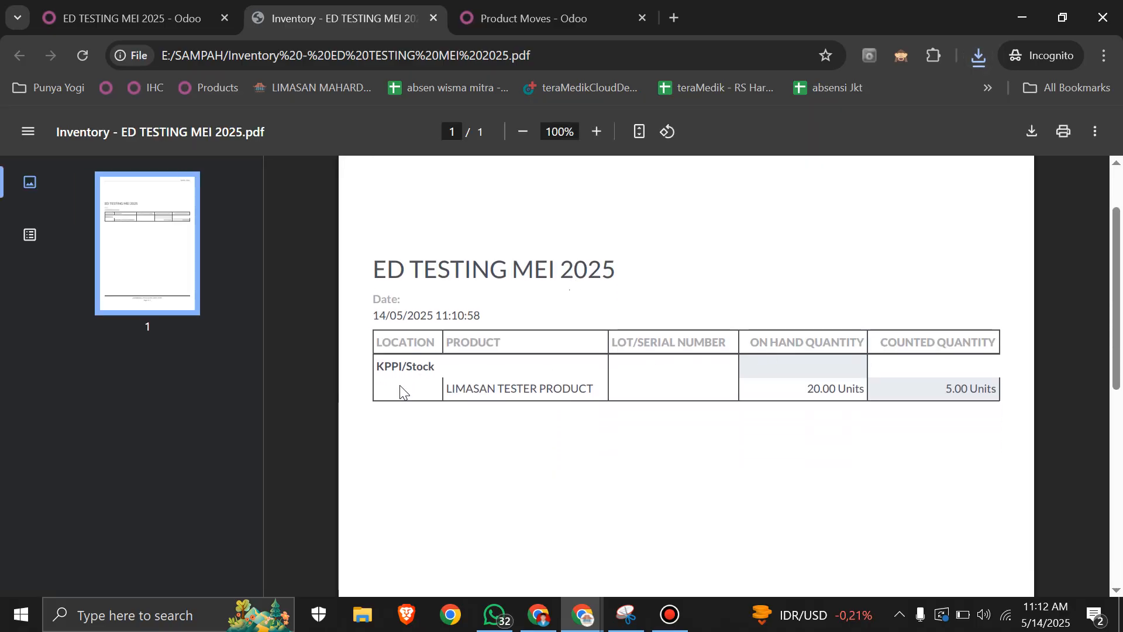
pyautogui.moveTo(379, 367); pyautogui.dragTo(604, 396)
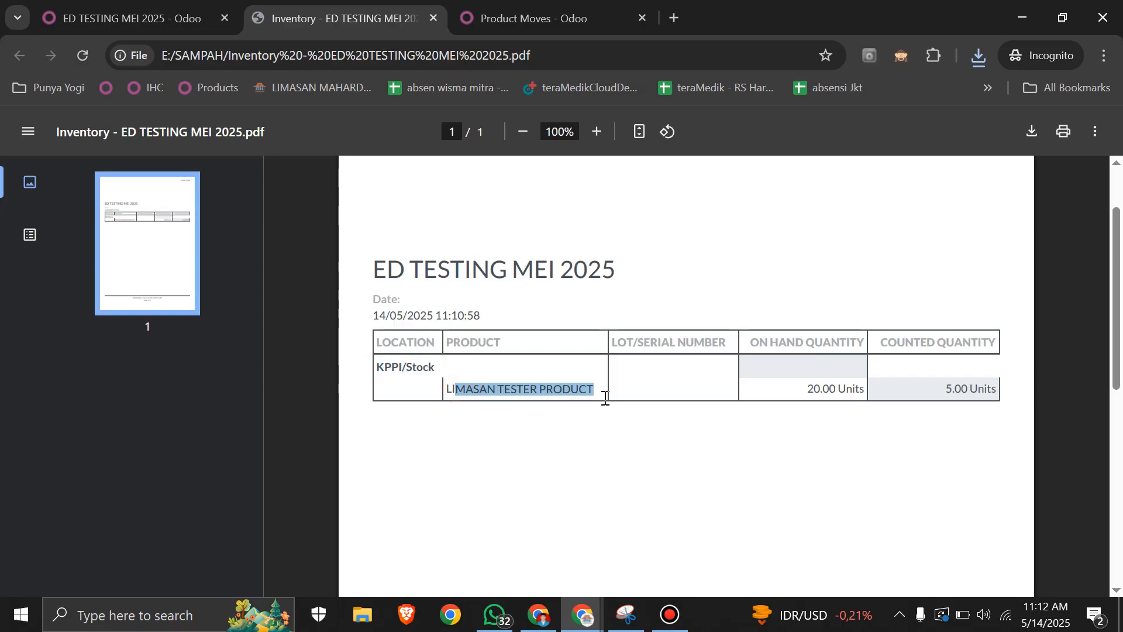
pyautogui.doubleClick(816, 389)
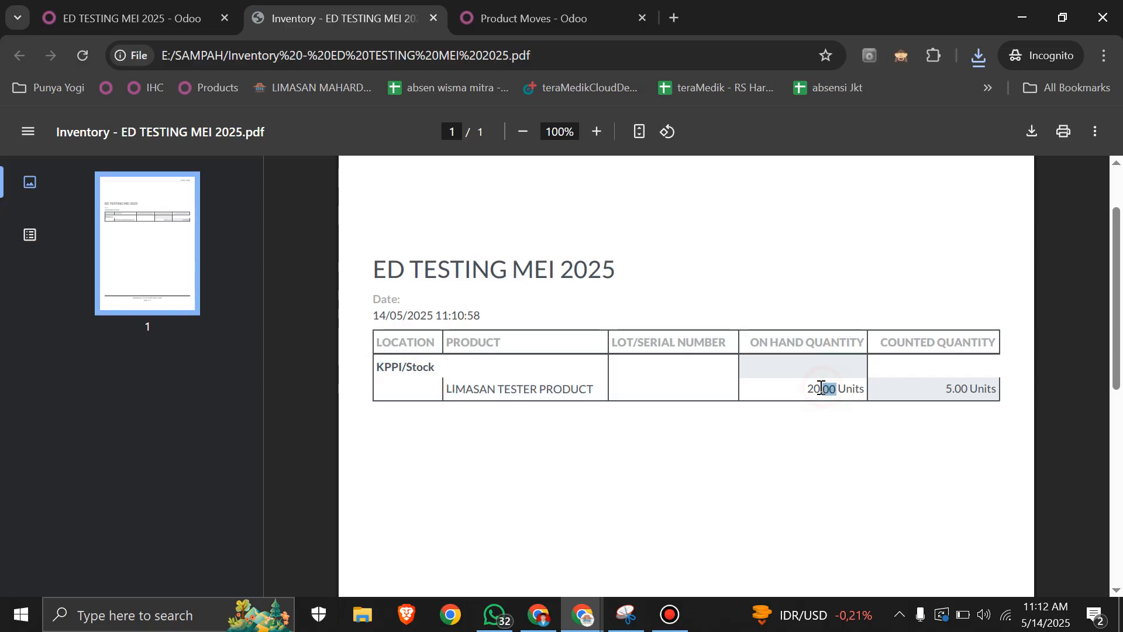
pyautogui.tripleClick(819, 387)
pyautogui.click(819, 387)
pyautogui.tripleClick(819, 387)
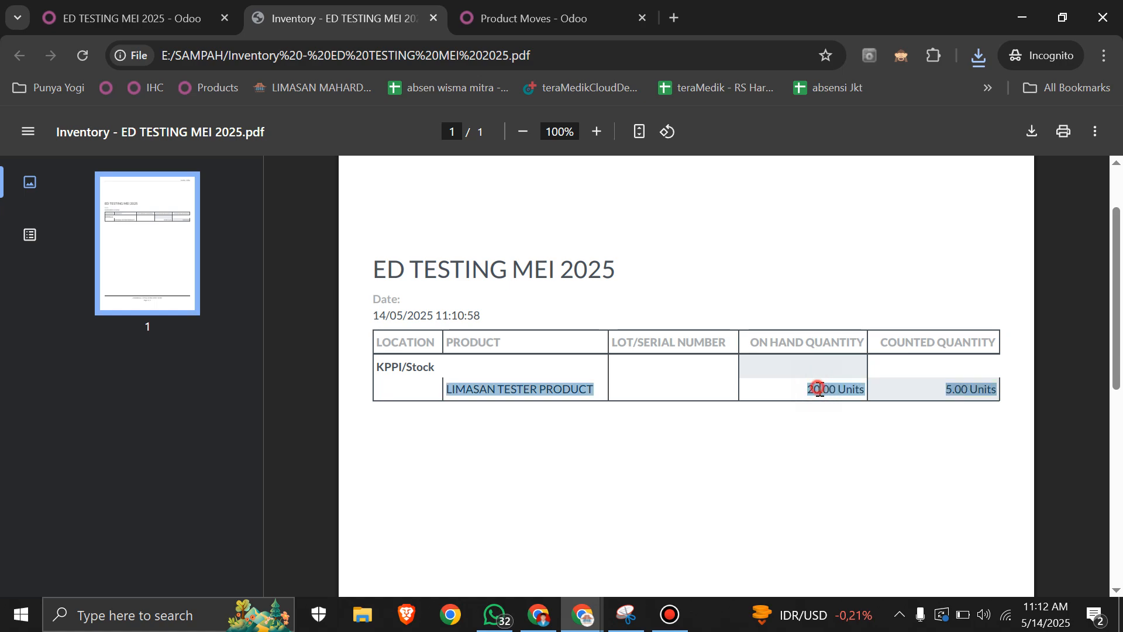
pyautogui.click(823, 388)
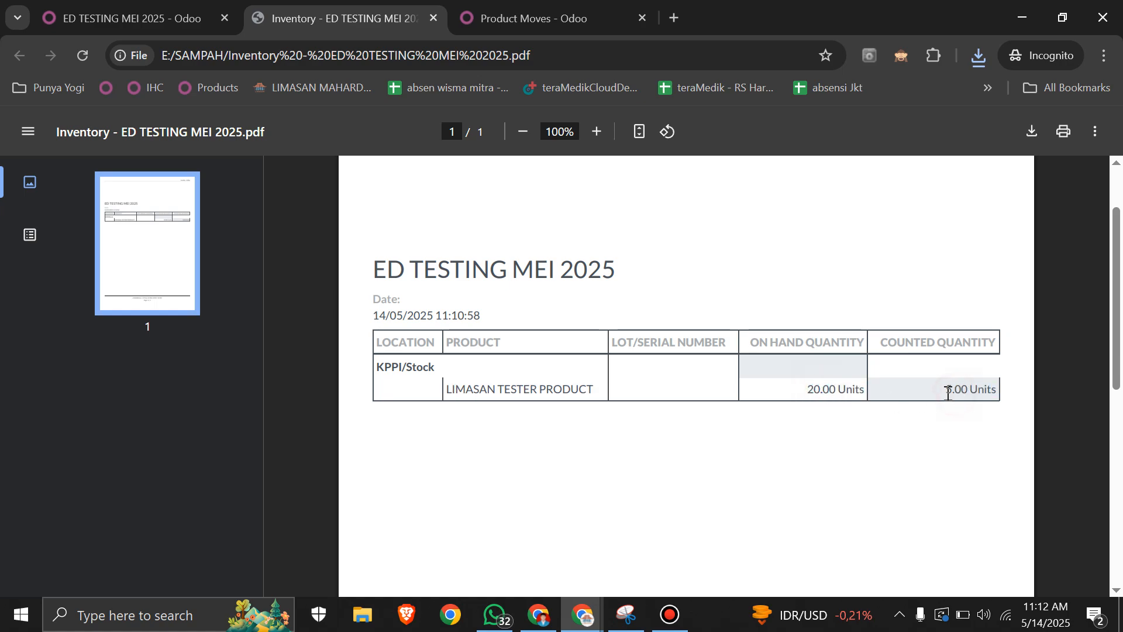
pyautogui.moveTo(945, 389); pyautogui.dragTo(968, 393)
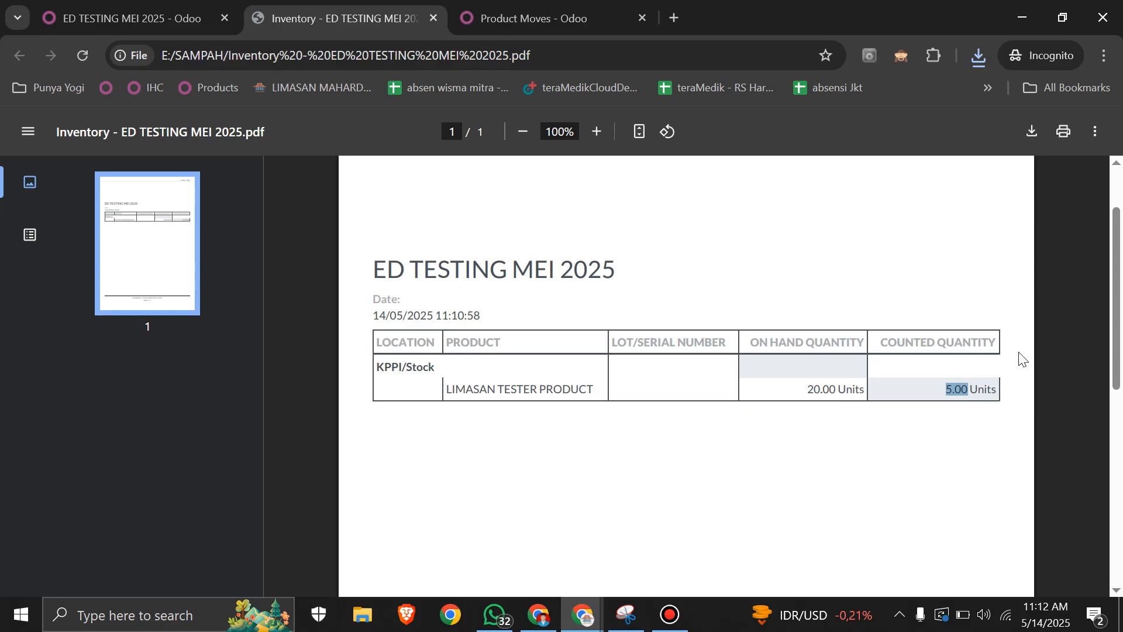
pyautogui.click(643, 276)
pyautogui.moveTo(373, 267); pyautogui.dragTo(698, 278)
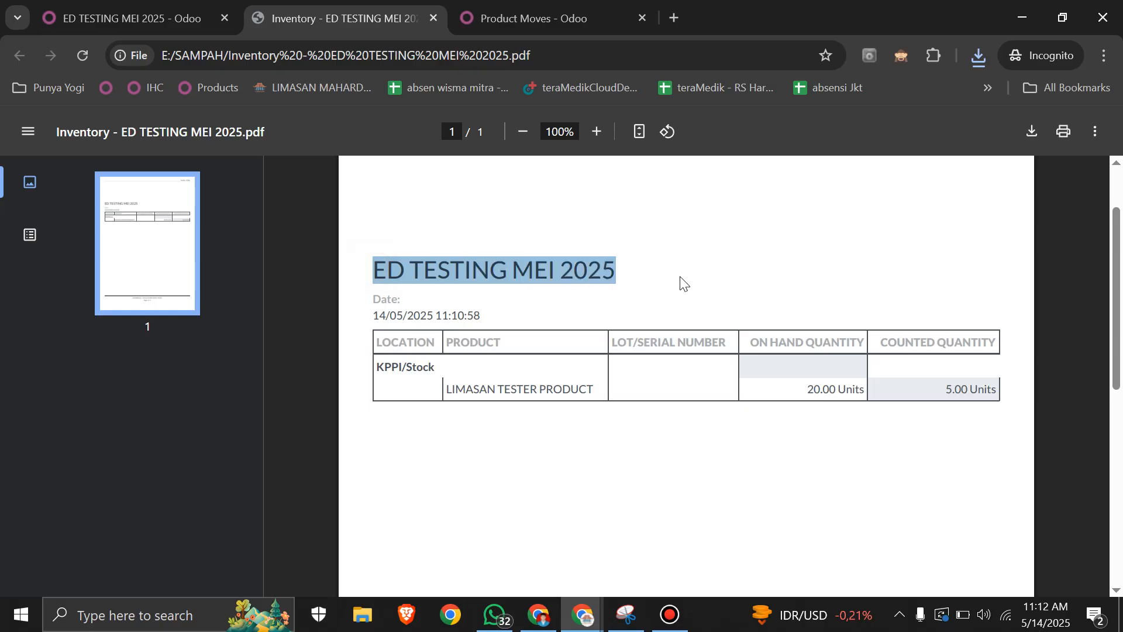
pyautogui.scroll(2, 613, 288)
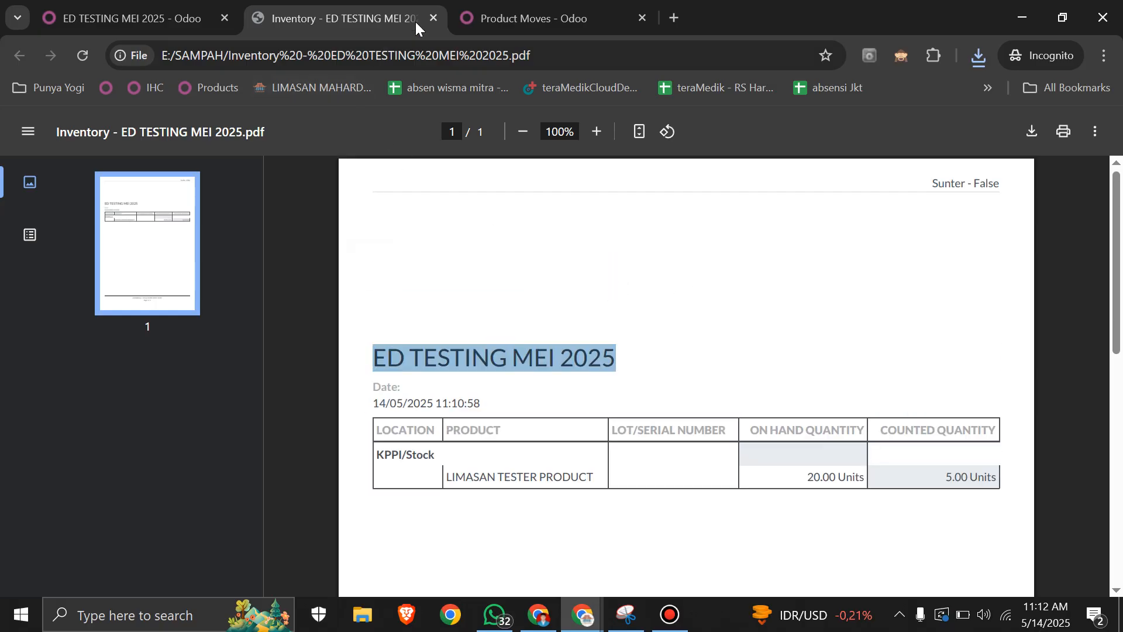
pyautogui.click(433, 19)
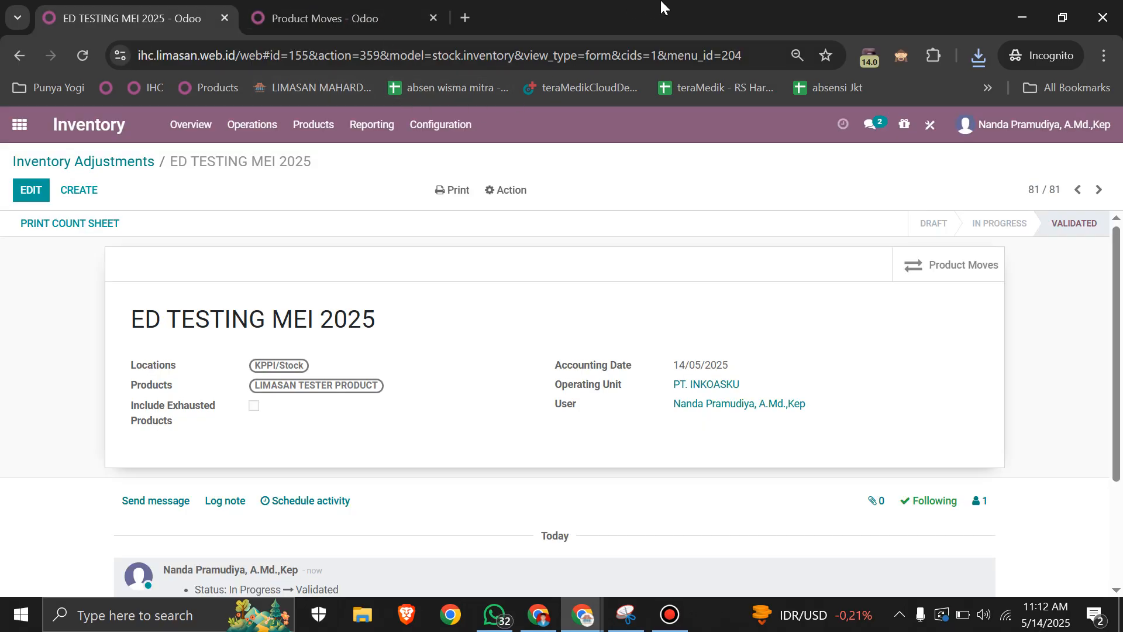
pyautogui.moveTo(616, 7)
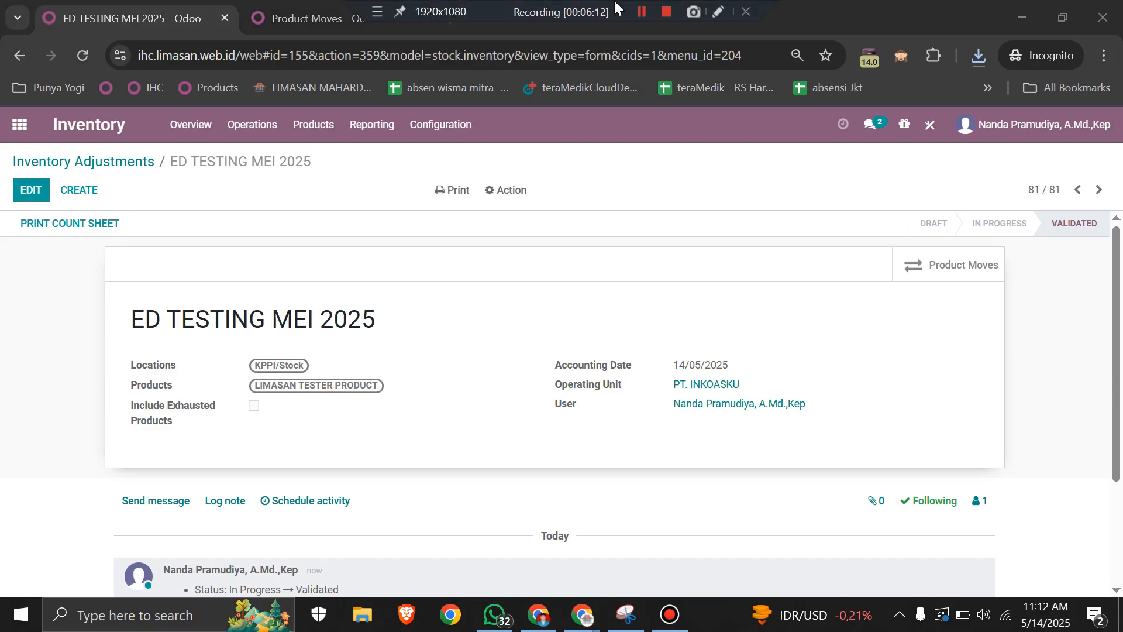